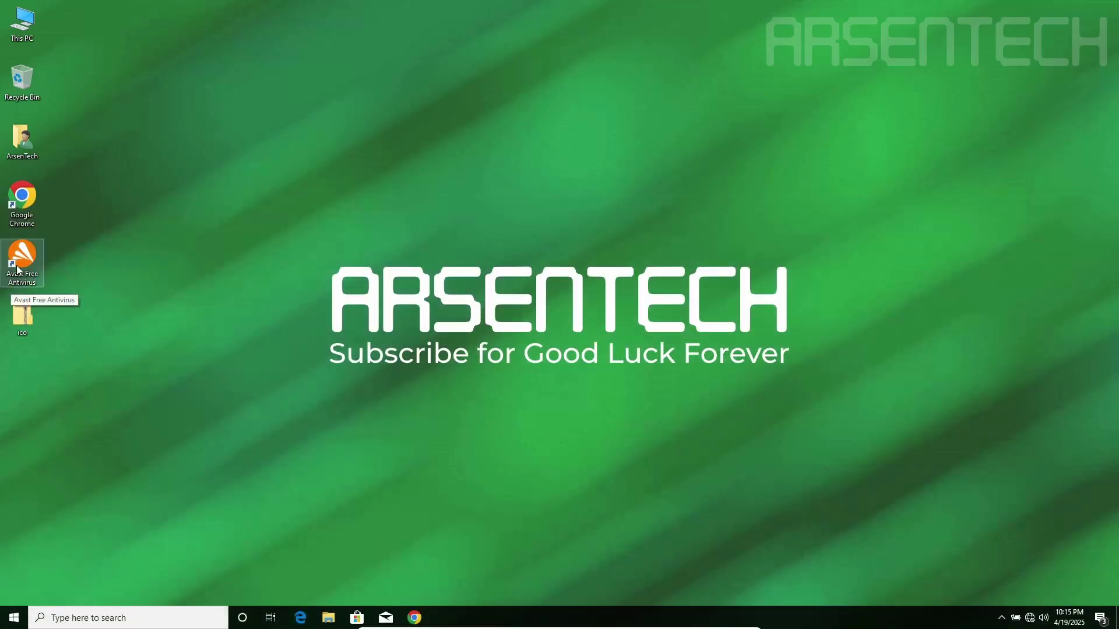
Step: Launch Avast Free Antivirus and move its Status window toward the screen centre
double_click(17, 270)
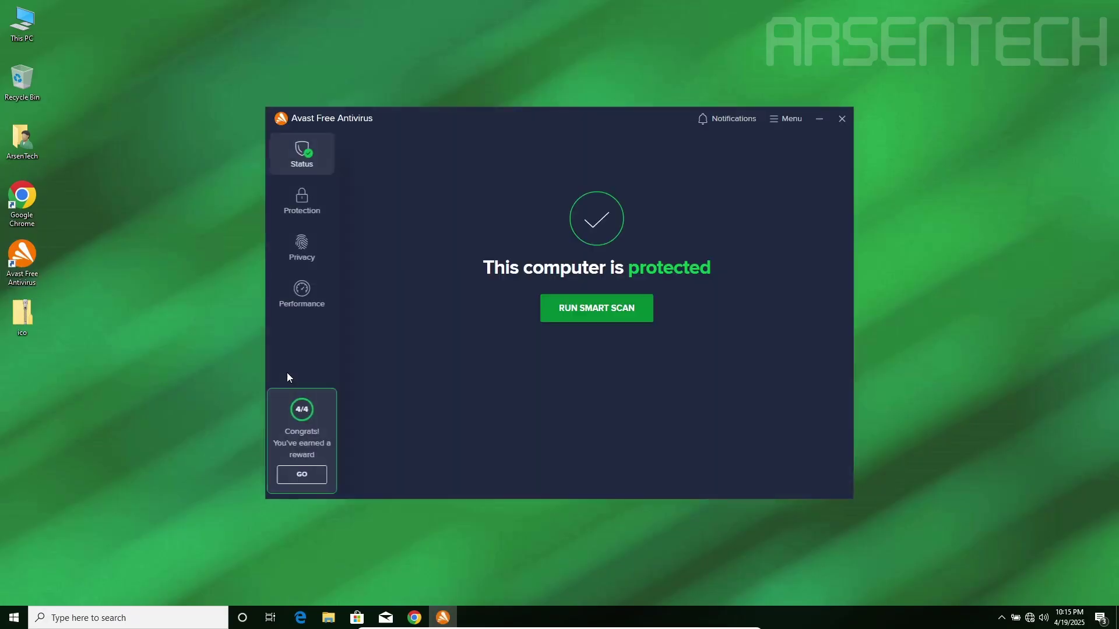
left_click_drag(516, 121, 557, 118)
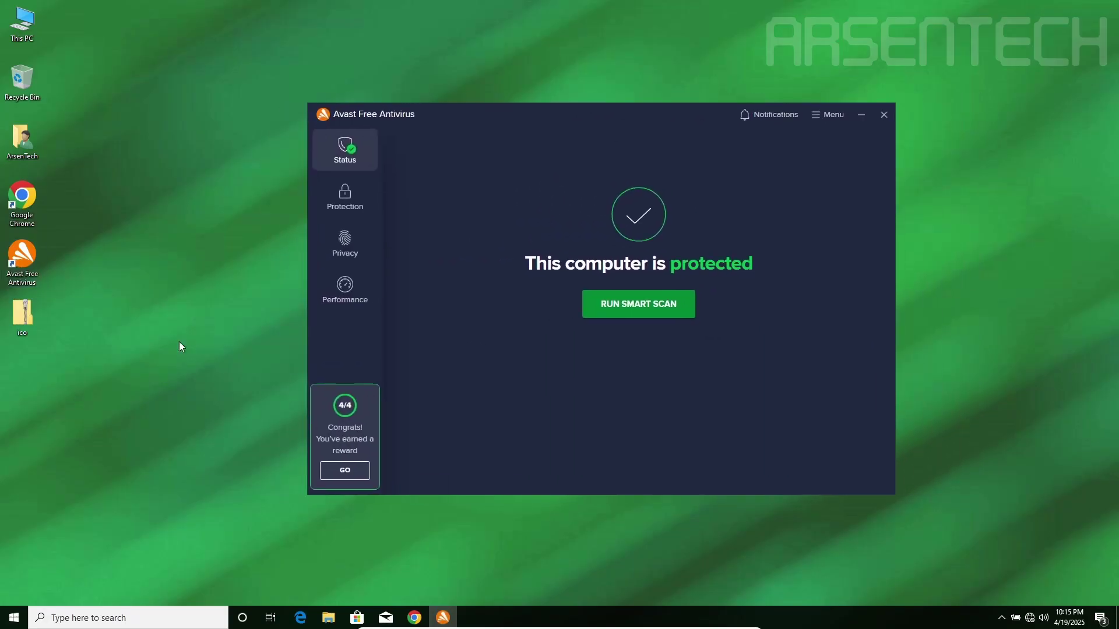
Step: Extract the ico archive with 7-Zip, triggering quarantine of ico.exe, and dismiss the Threat secured alert
right_click(12, 330)
mouse_move(87, 367)
left_click(219, 402)
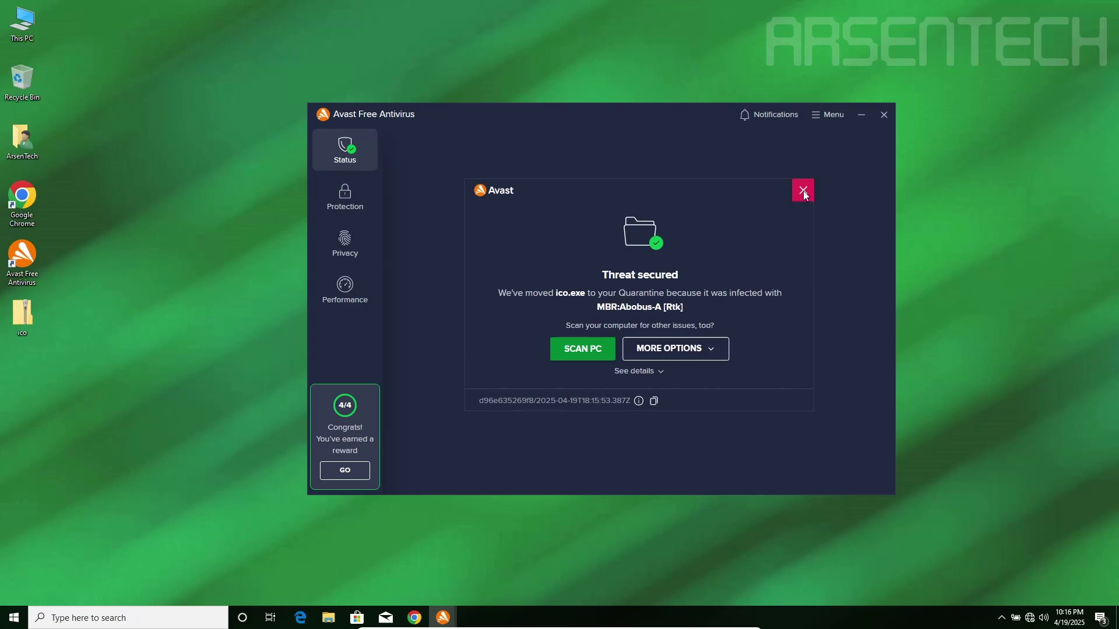
left_click(803, 191)
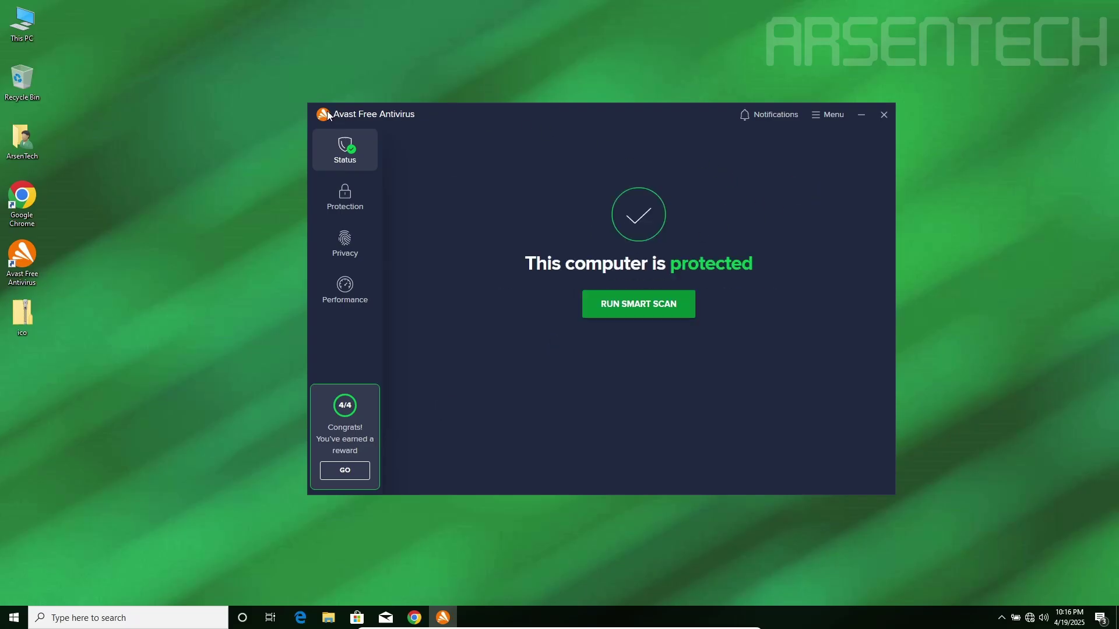
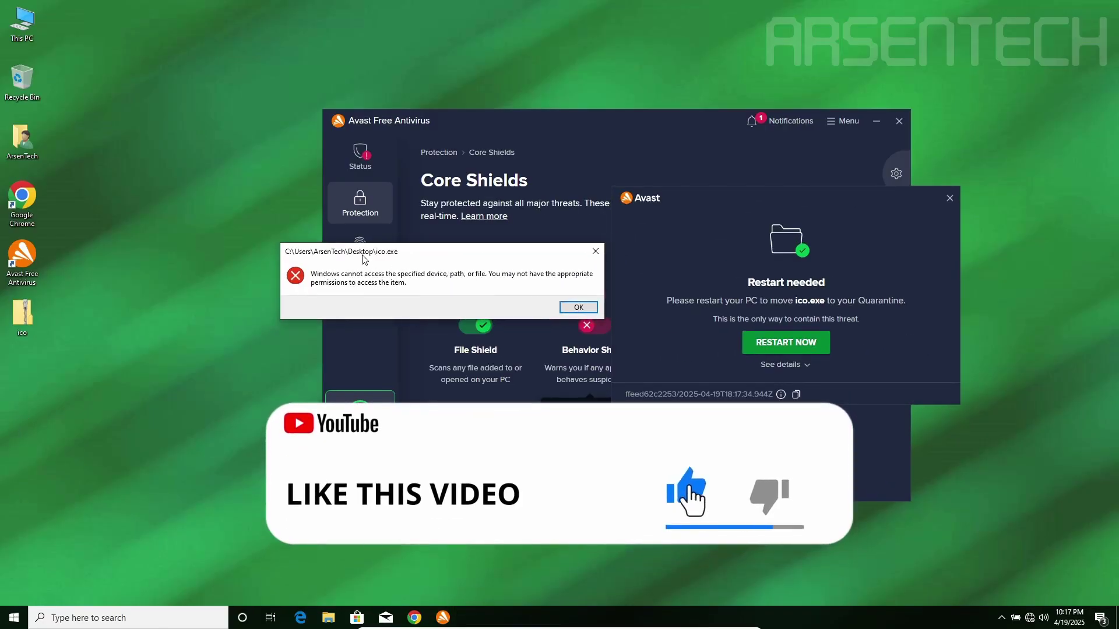
Step: Move the Windows access error for ico.exe aside to uncover the Avast window
left_click_drag(379, 259, 255, 117)
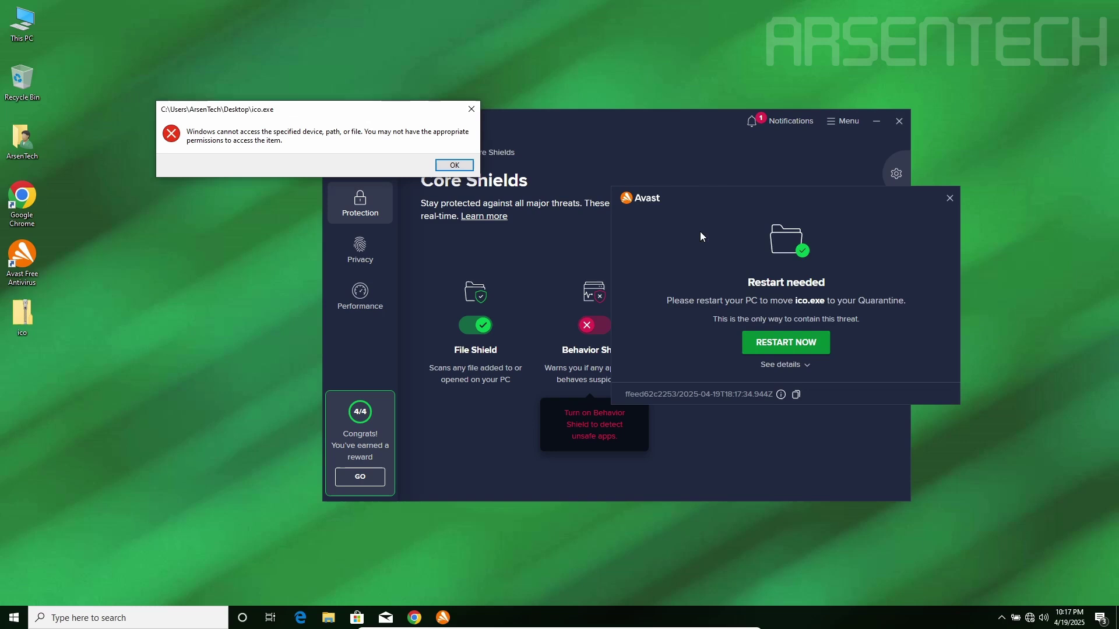
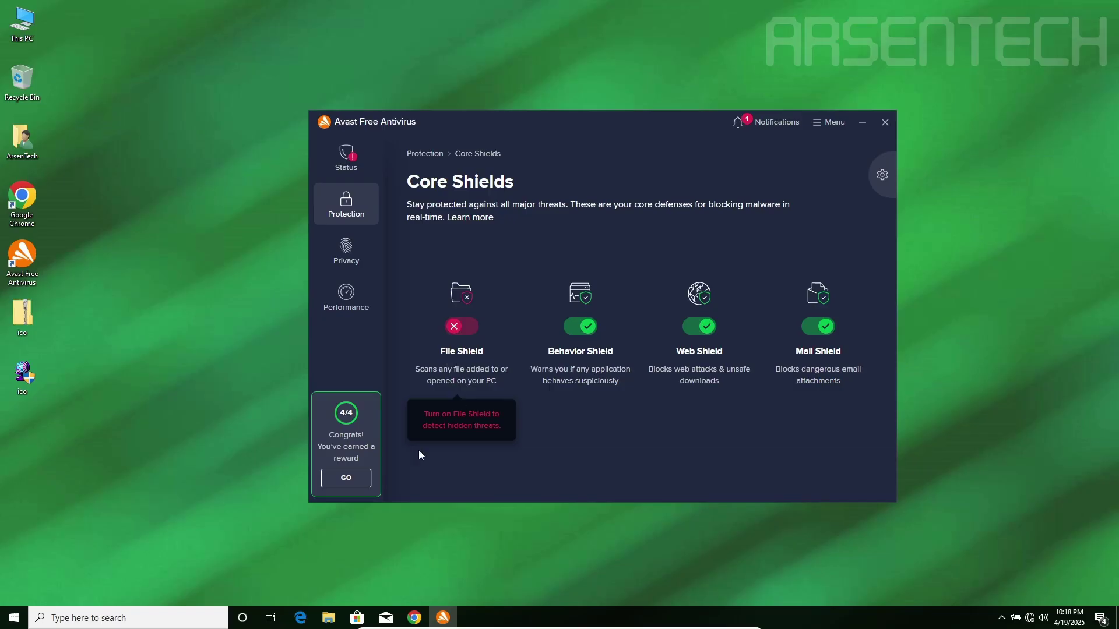
Step: Launch ico.exe, turn on File Shield so all four Core Shields are active, and approve ico.exe's permission prompt
double_click(24, 377)
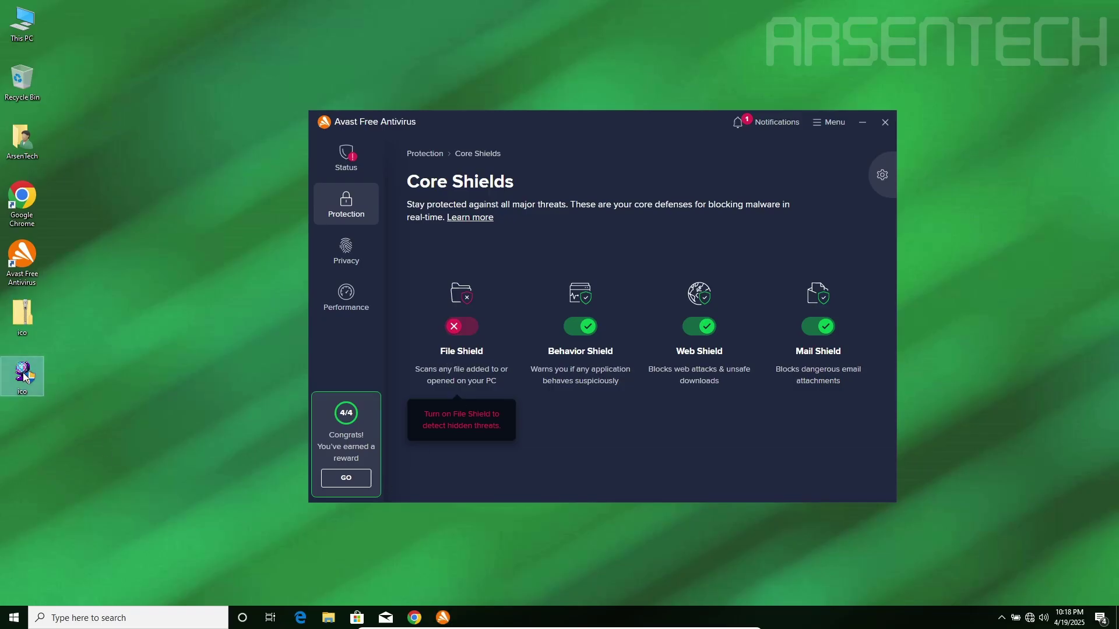
left_click_drag(578, 241, 200, 207)
left_click_drag(488, 120, 638, 113)
left_click_drag(139, 217, 270, 213)
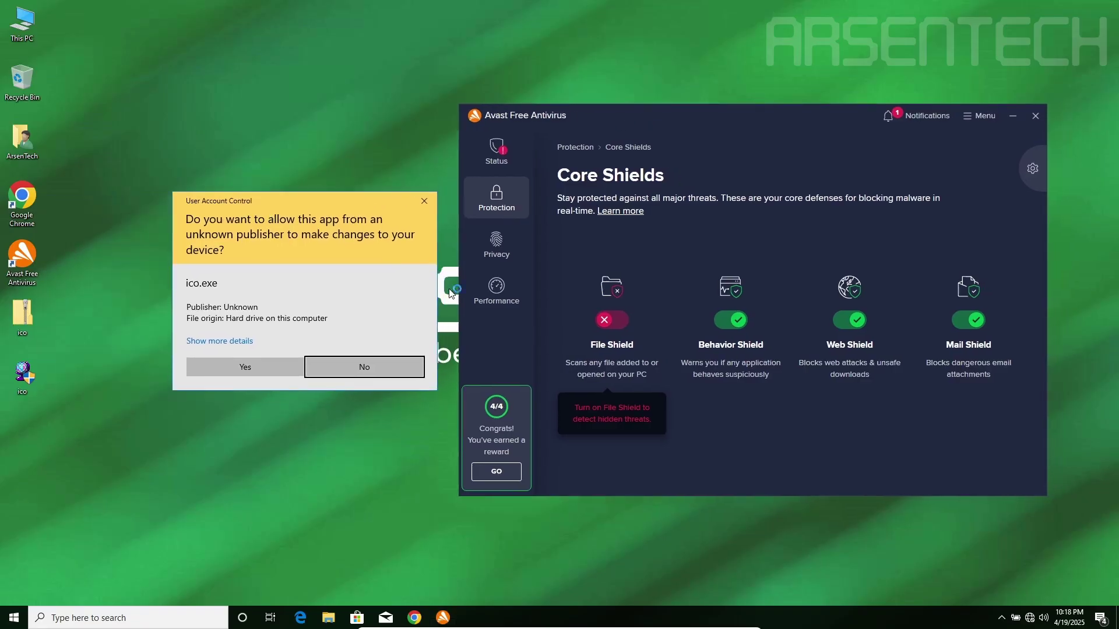
left_click(604, 320)
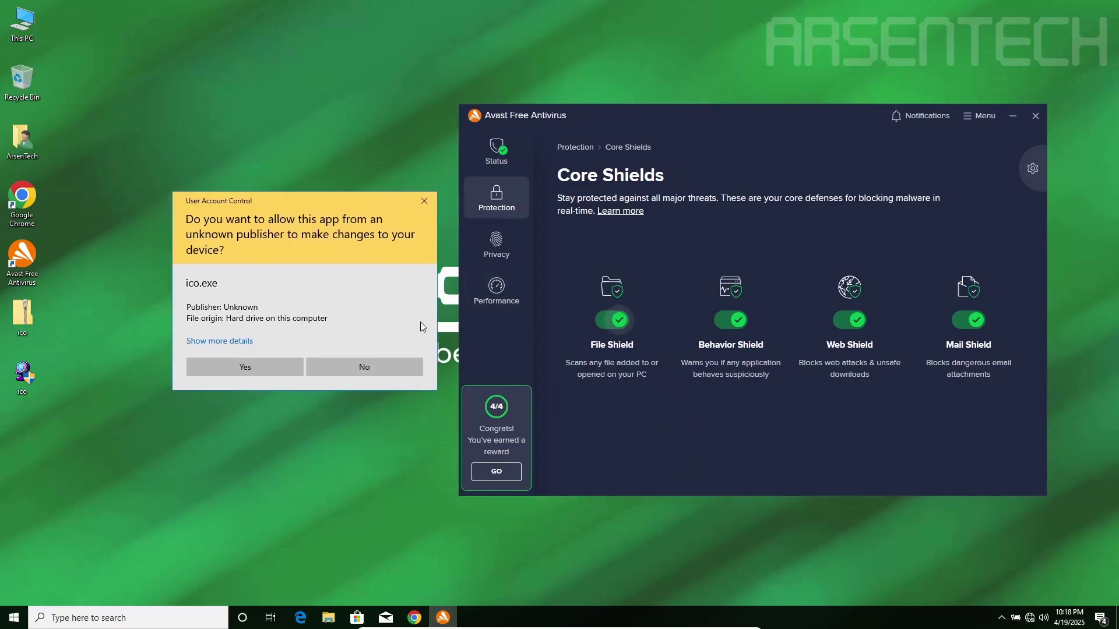
left_click(239, 369)
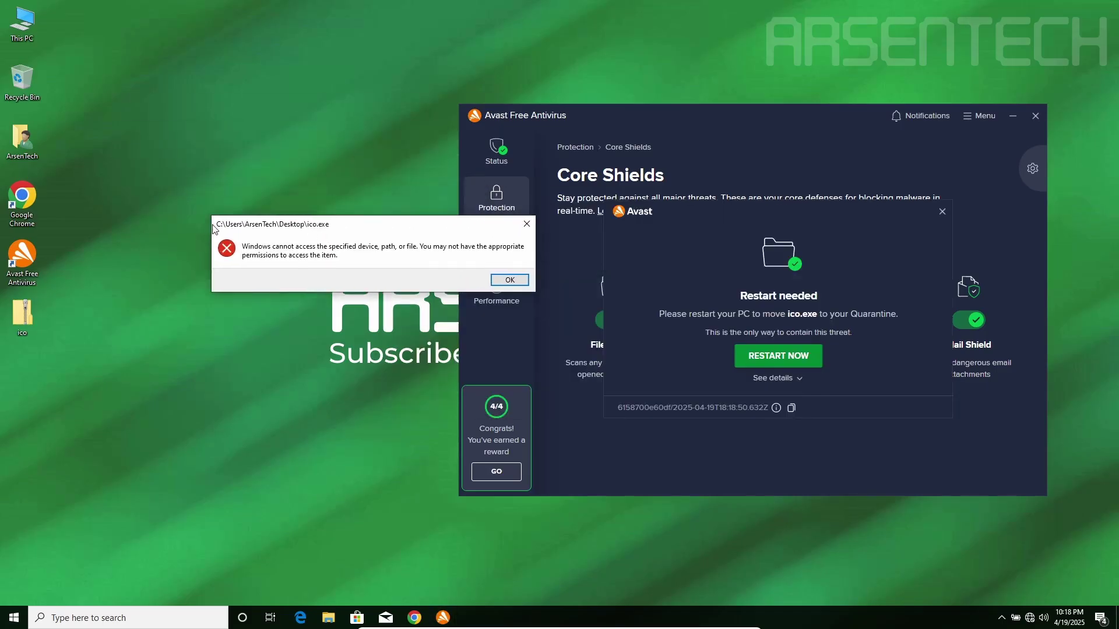
Step: Close the Windows access-denied error and Avast's restart-needed quarantine alert for ico.exe, then recentre the Avast window
left_click_drag(743, 214, 327, 306)
left_click(507, 280)
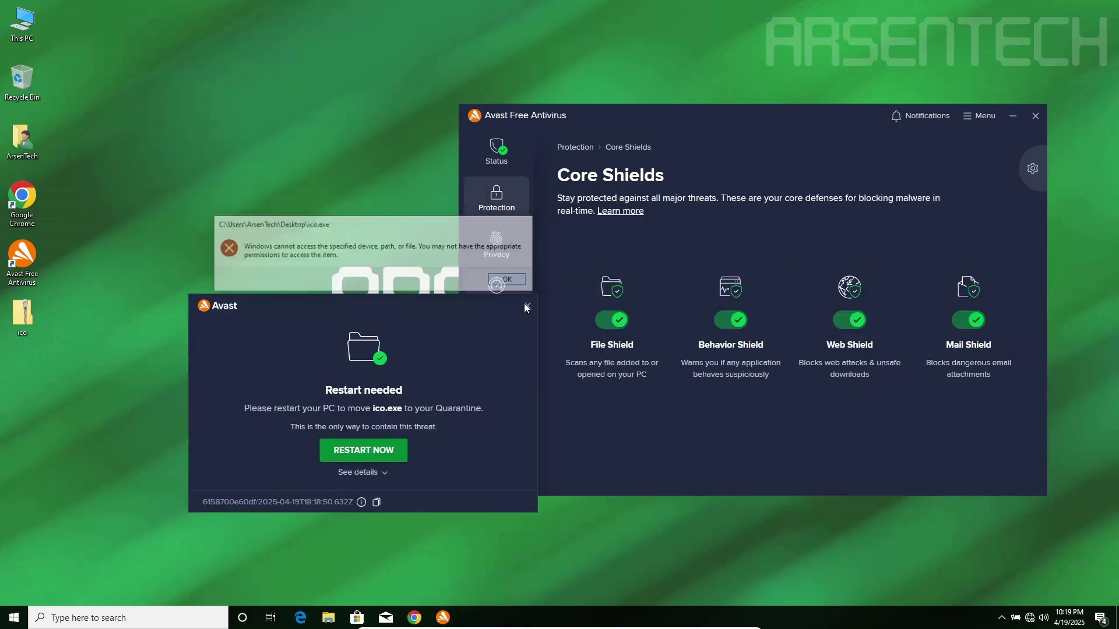
left_click(526, 305)
left_click_drag(758, 128, 559, 131)
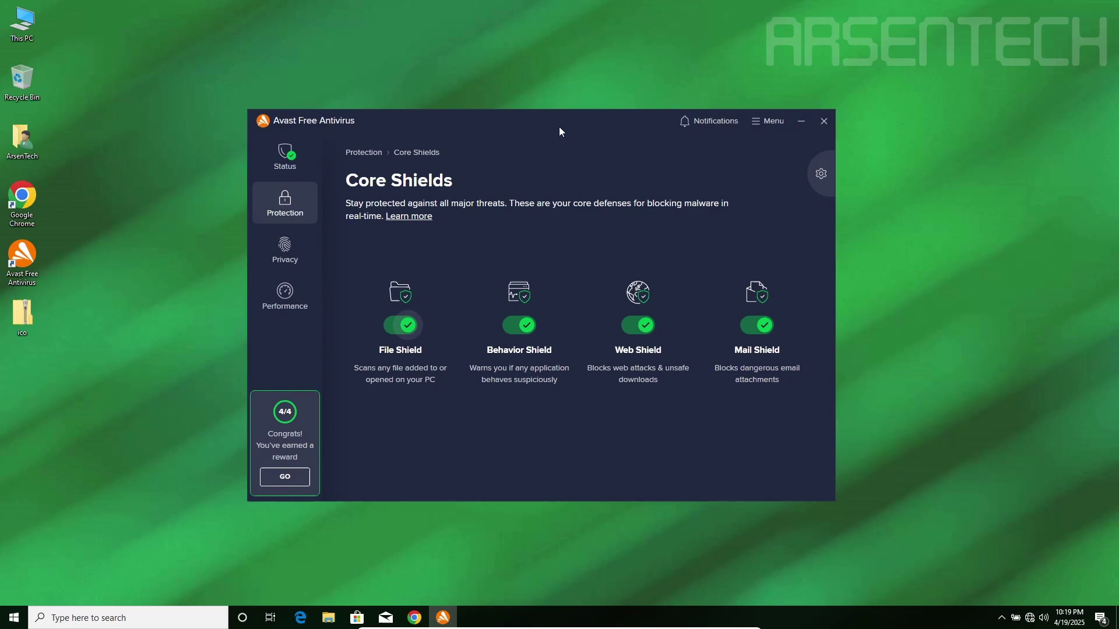
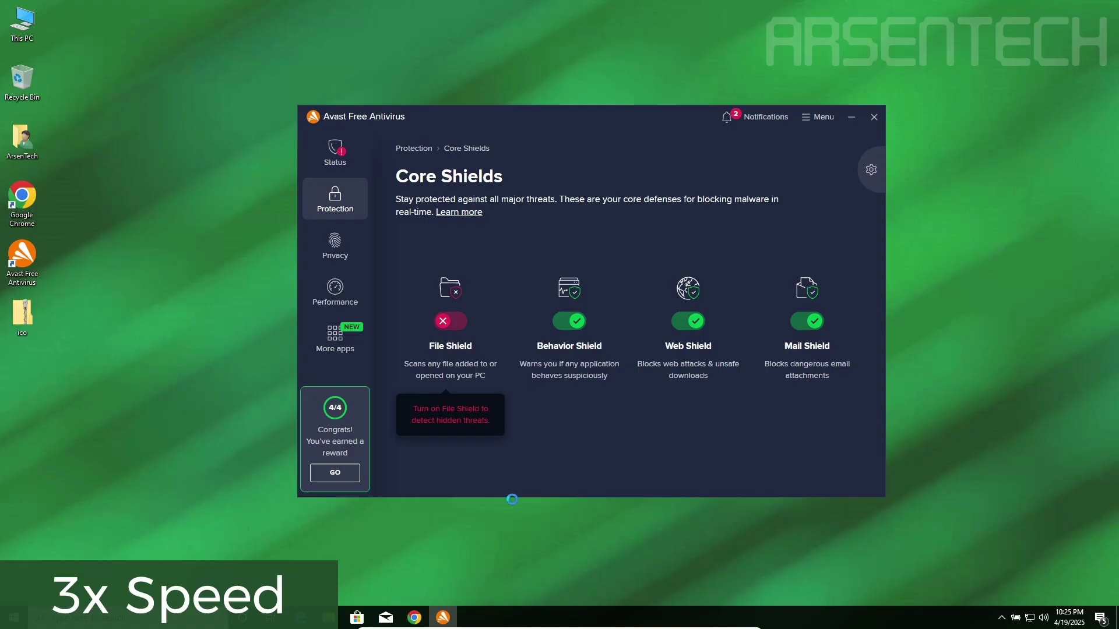
Step: Wait for Avast's Restart needed prompt to quarantine ico.exe while File Shield stays off
mouse_move(452, 622)
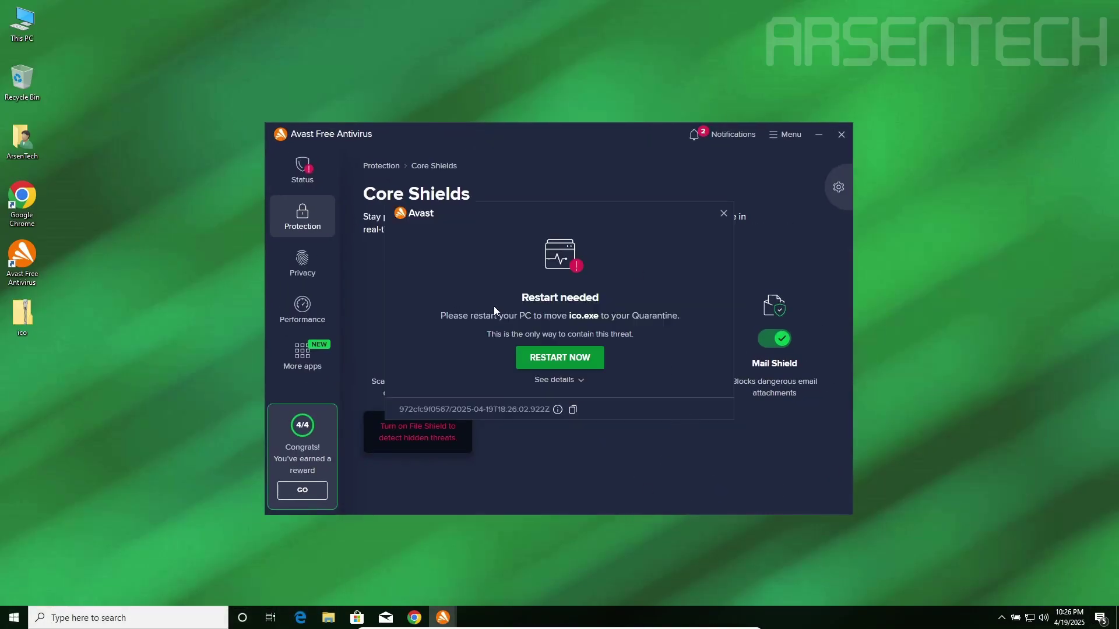
Step: Drag the Restart needed alert aside, then close it without restarting
left_click_drag(527, 211, 856, 228)
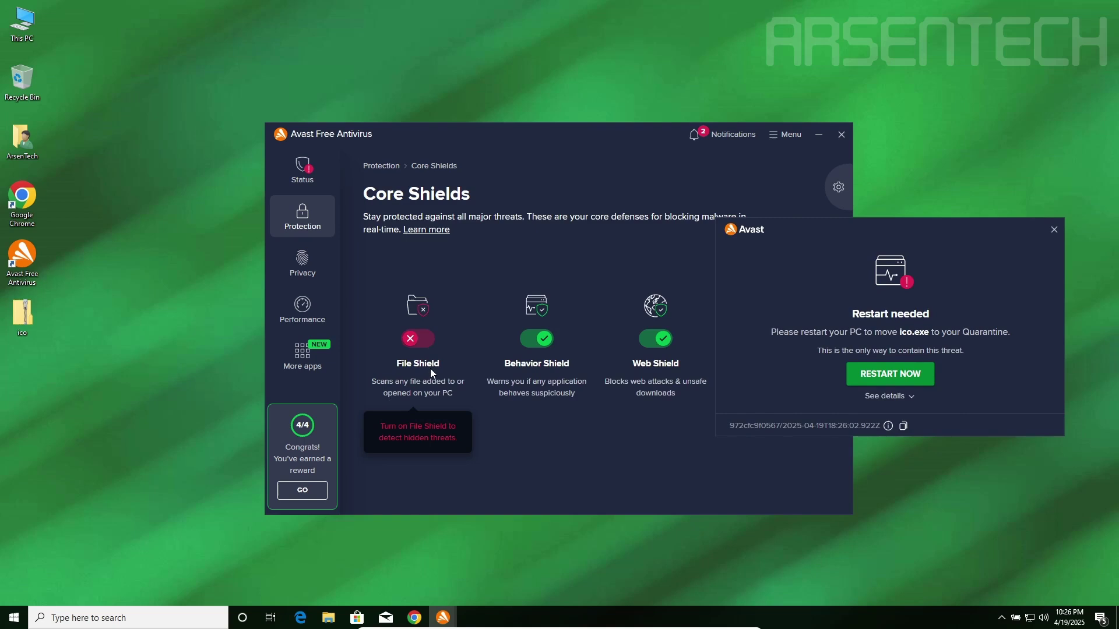
left_click(1054, 229)
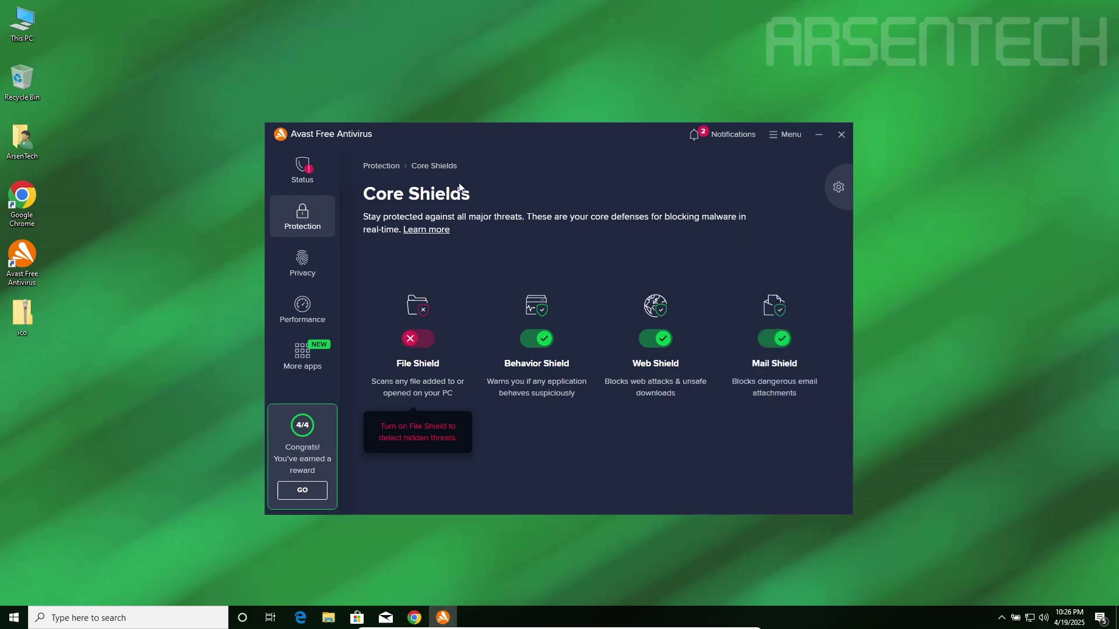
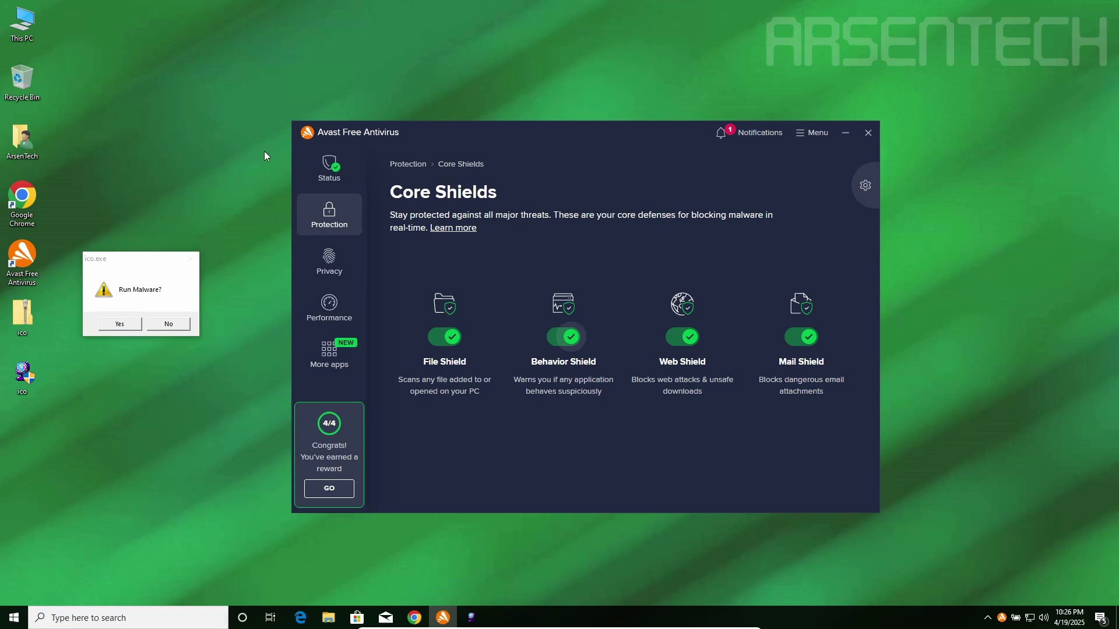
Step: Return to Protection, reopen Core Shields, and move the ico.exe restart-needed alert aside
left_click(329, 216)
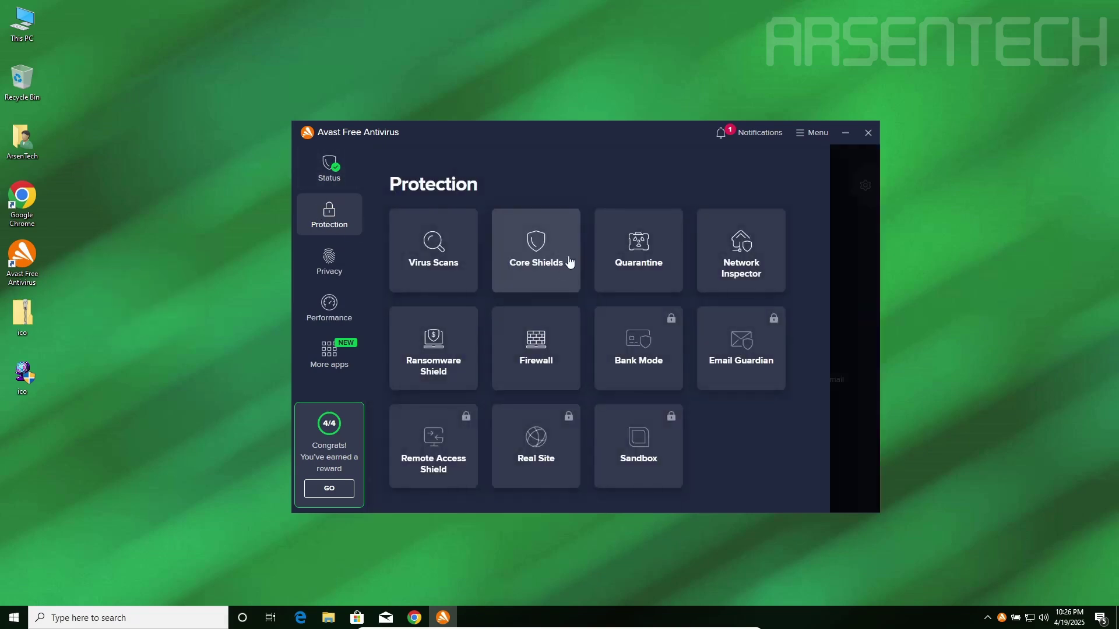
left_click(567, 263)
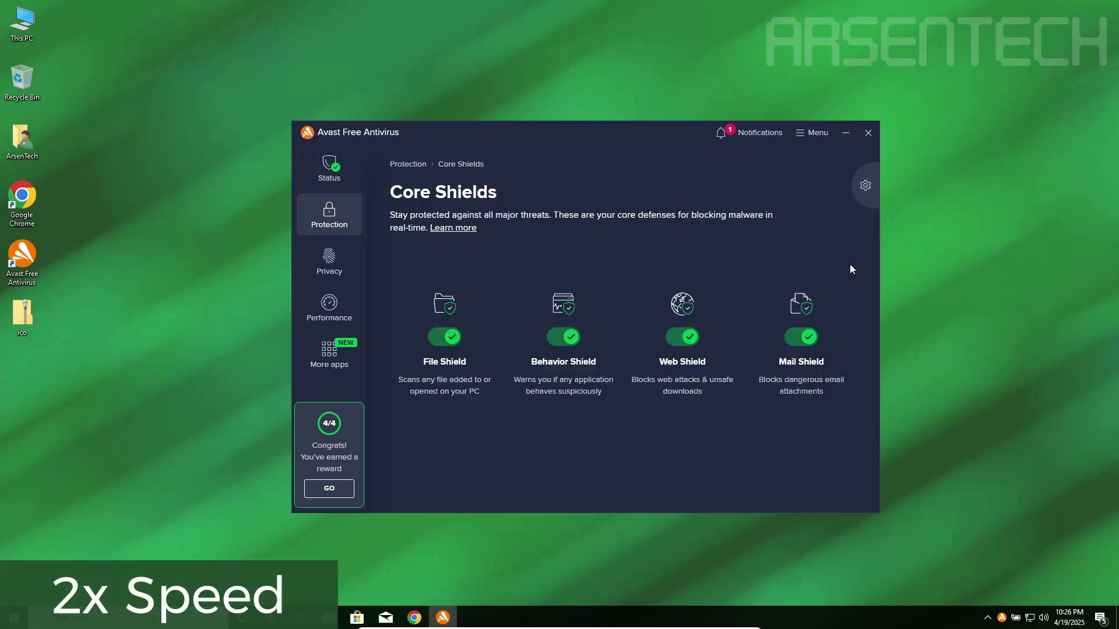
left_click_drag(525, 214, 862, 207)
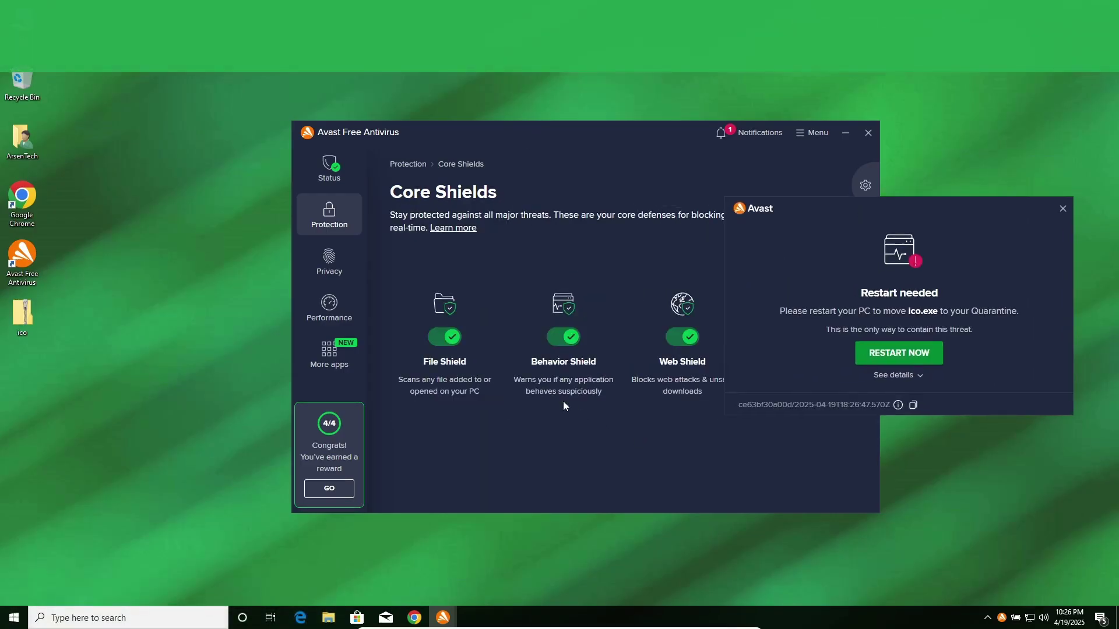
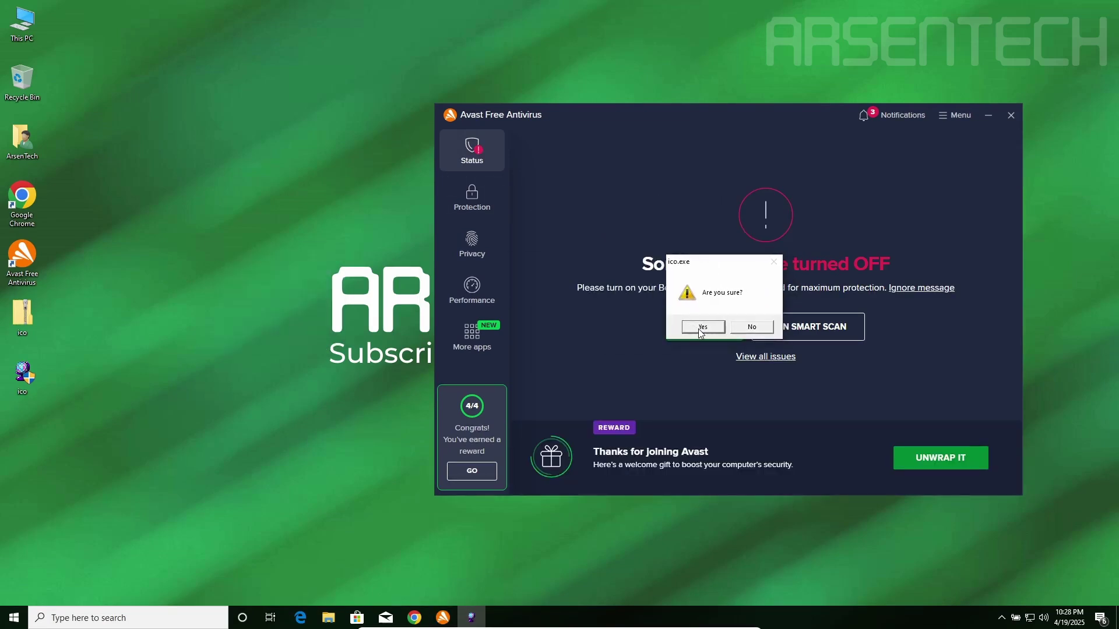
Step: Confirm running ico.exe, turn Avast's shields back on, and open the firewall protection area
left_click(699, 329)
left_click(698, 333)
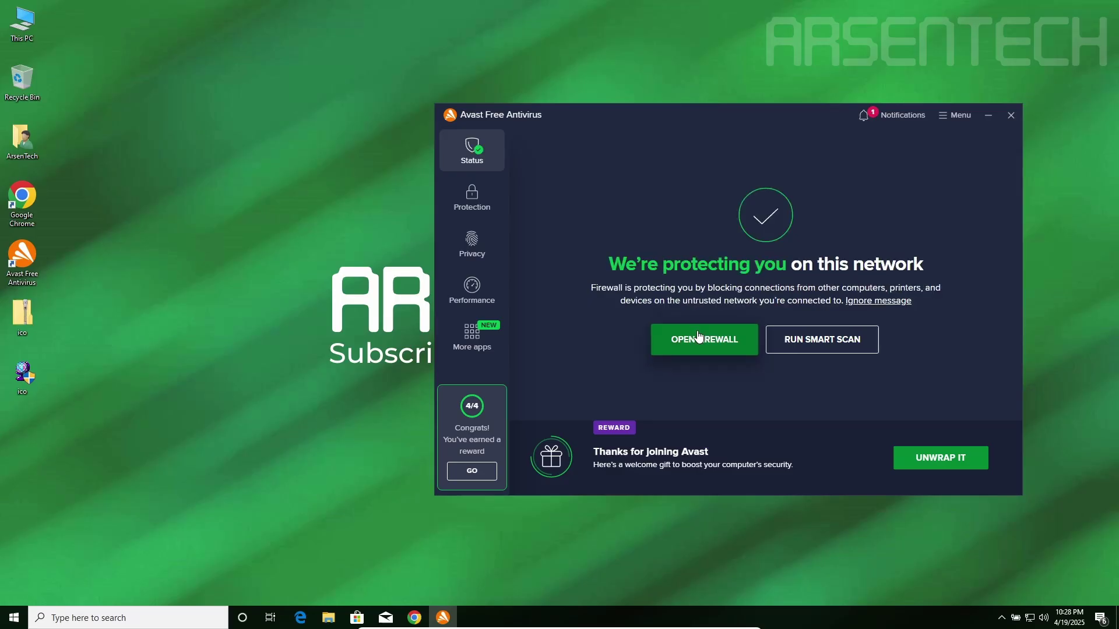
left_click(699, 338)
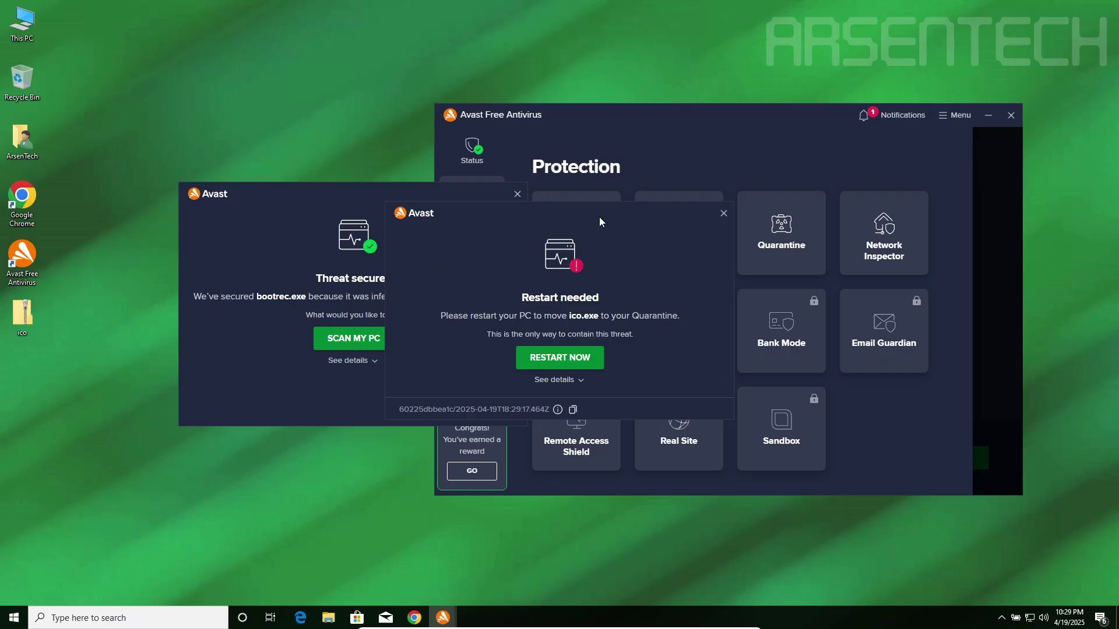
Step: Move the Restart needed alert aside to reveal the Threat secured alert about ico.exe
left_click_drag(600, 222, 749, 210)
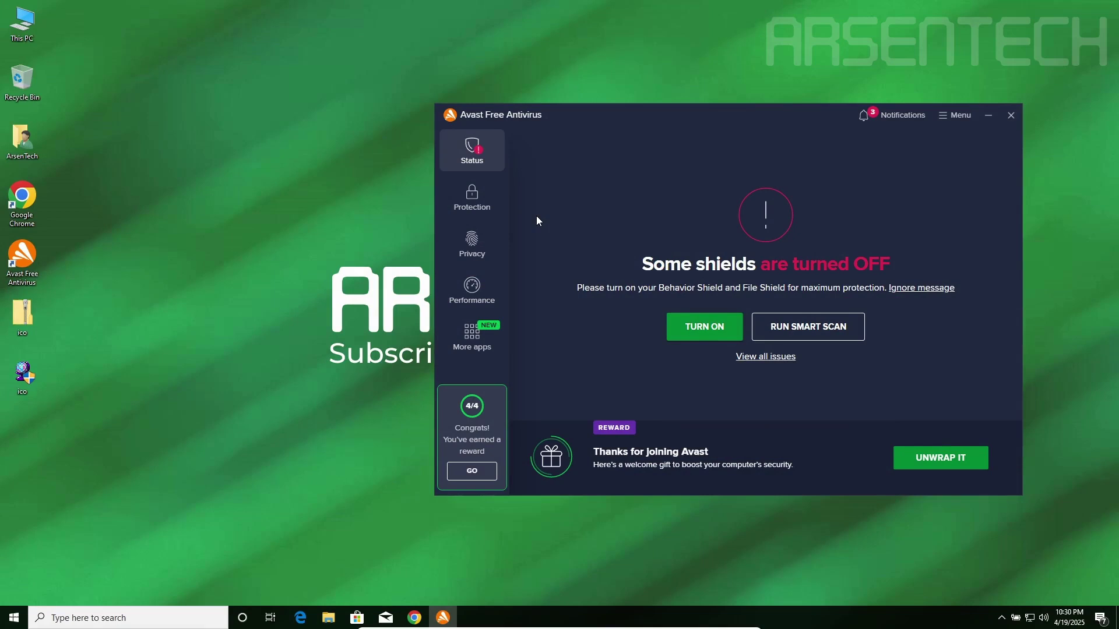
Step: Move the second ico icon from the left column to the centre of the desktop
left_click_drag(36, 377, 303, 316)
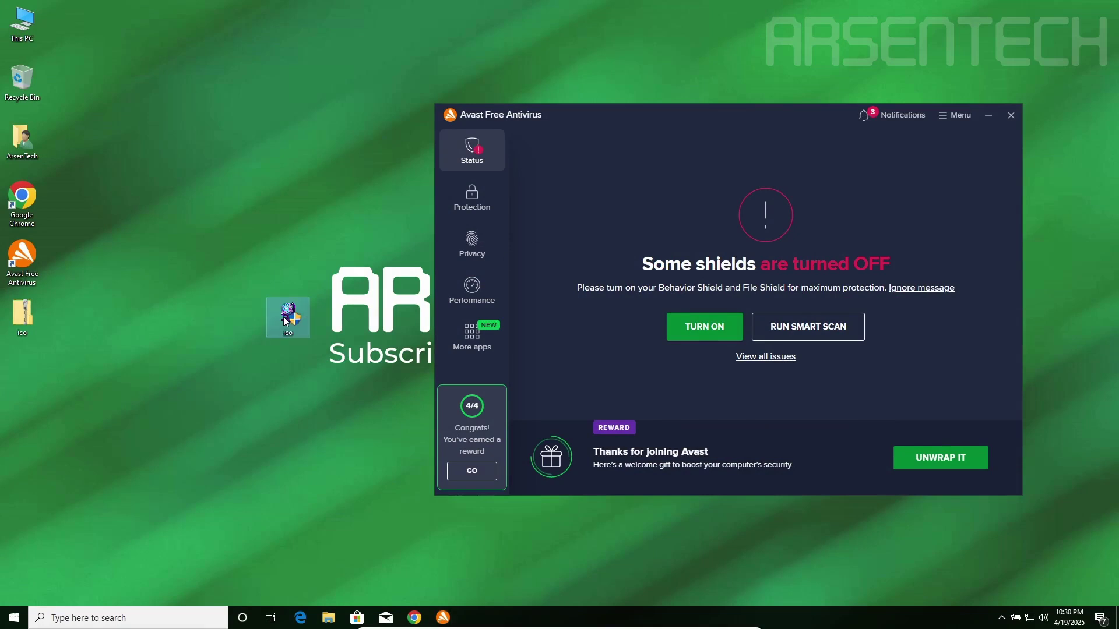
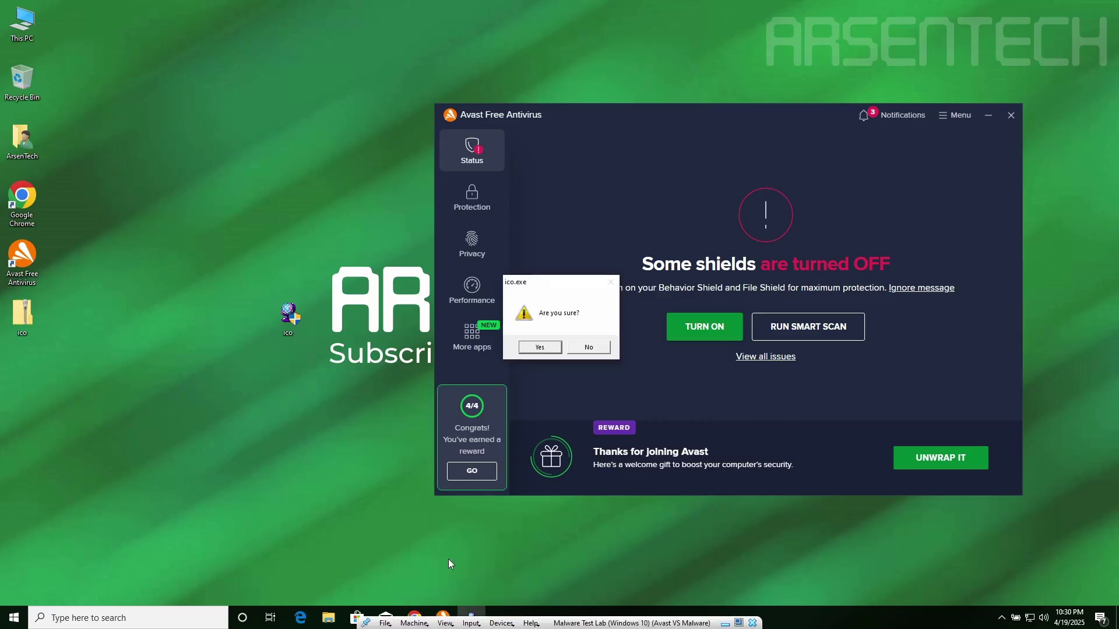
Step: Drag the ico.exe 'Are you sure?' prompt up and right over the Avast window
left_click_drag(564, 286, 725, 266)
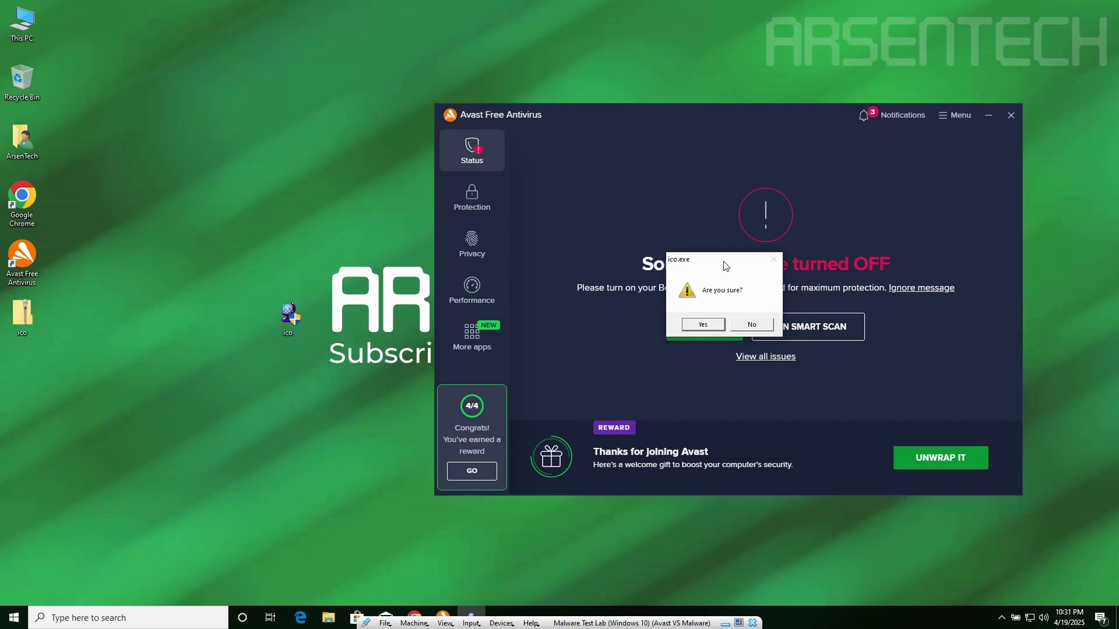
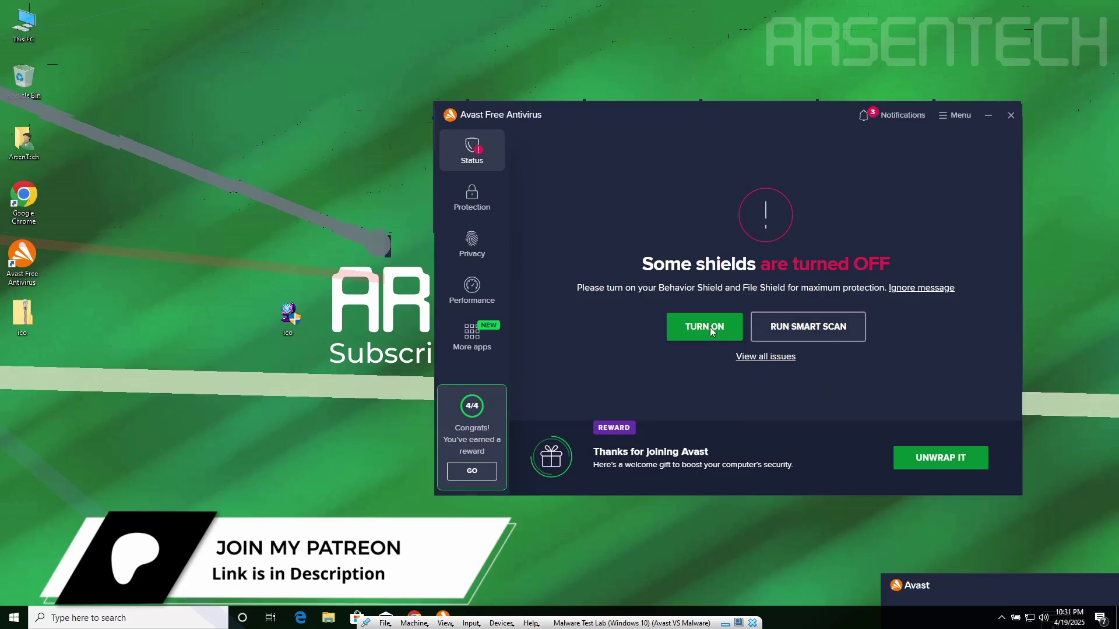
Step: Turn the Avast shields and Firewall back on, then show VirtualBox full screen
left_click(685, 336)
left_click(705, 339)
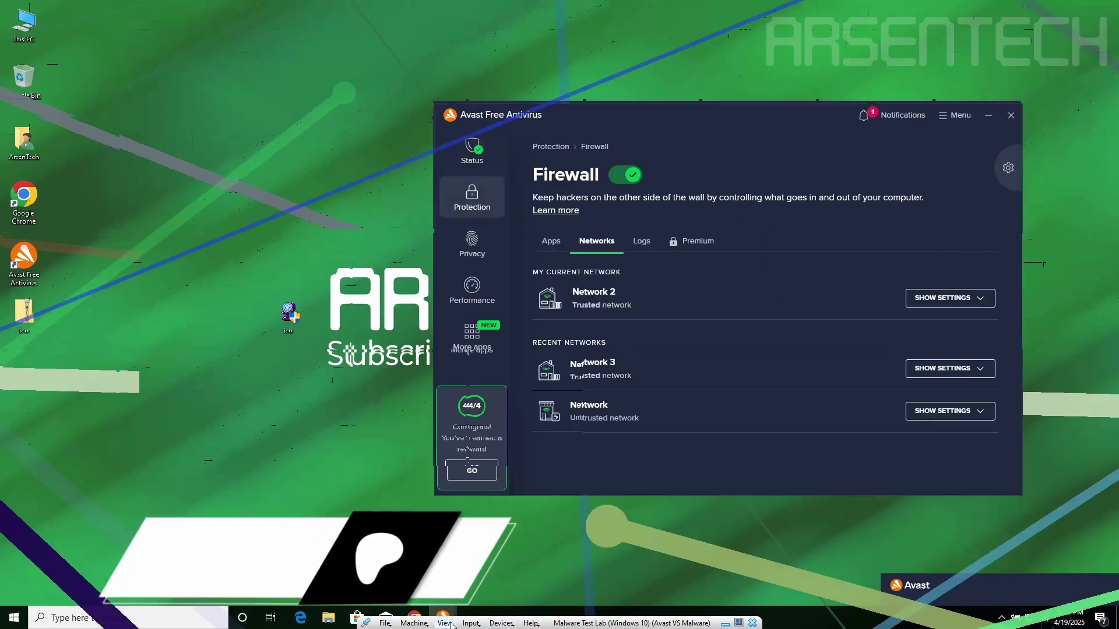
left_click(446, 623)
left_click(482, 509)
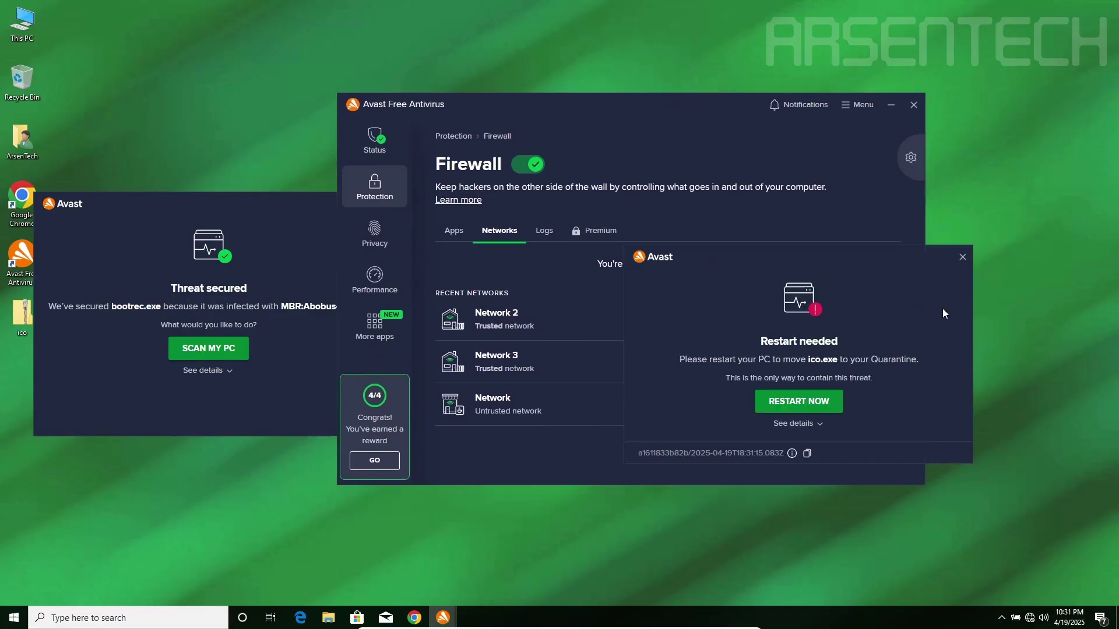
Step: Move the Avast alerts aside, close the Threat secured alert, and bring up Windows power options
left_click_drag(873, 265, 887, 226)
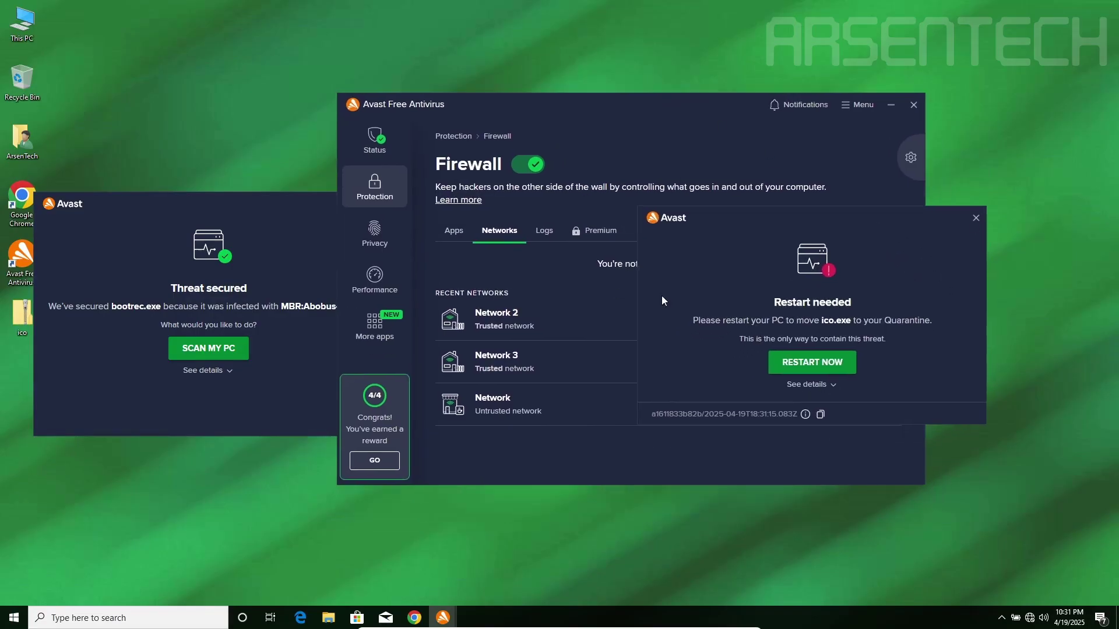
left_click(188, 211)
left_click_drag(188, 211, 434, 208)
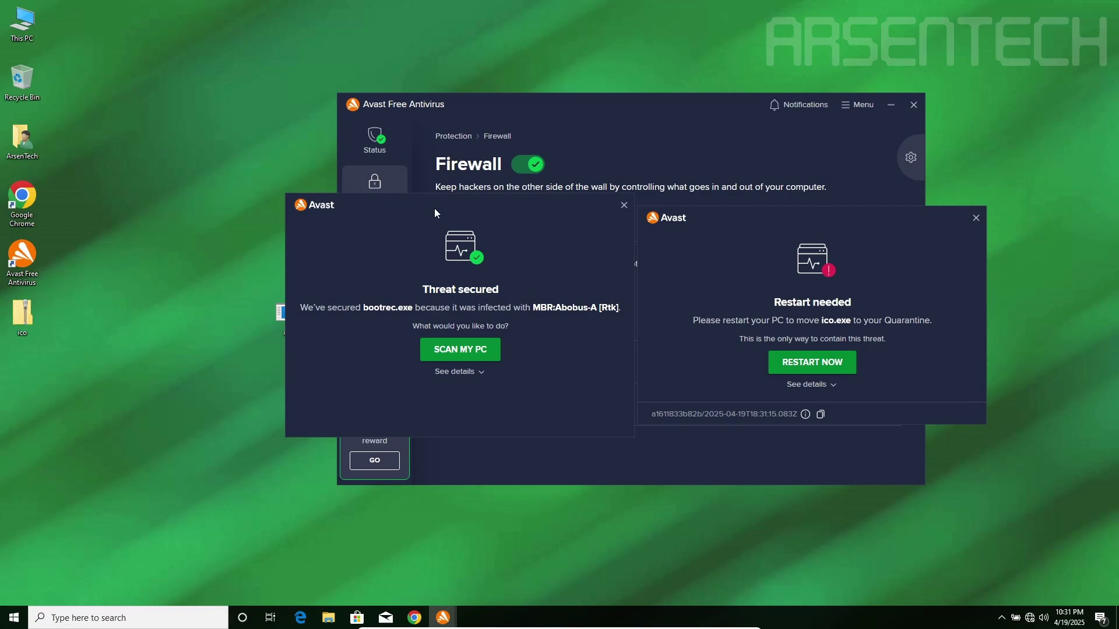
left_click(624, 208)
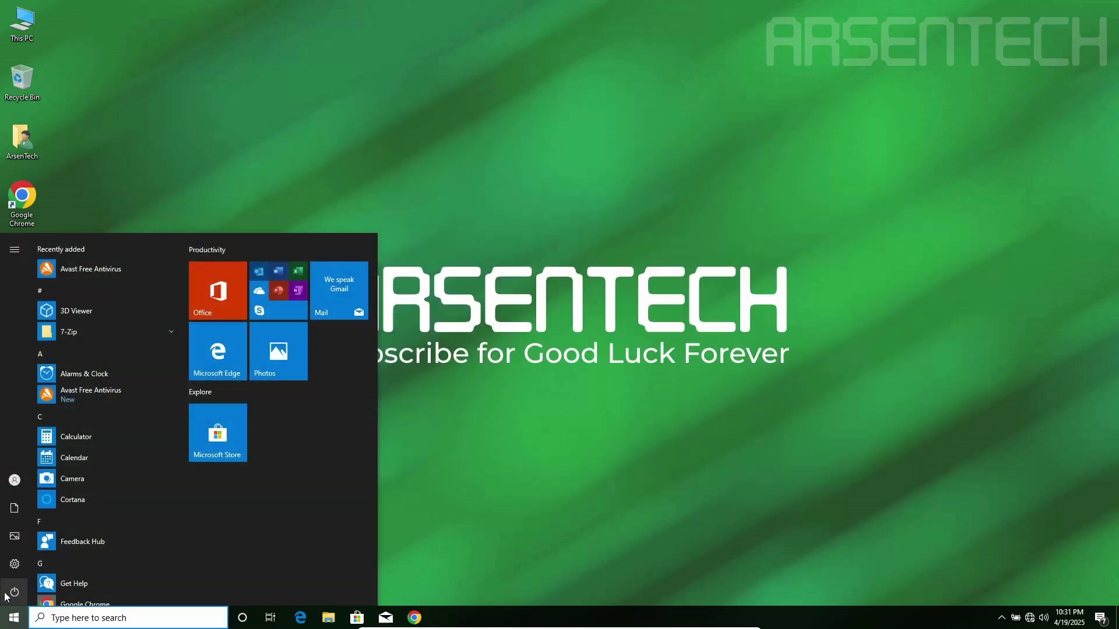
left_click(15, 592)
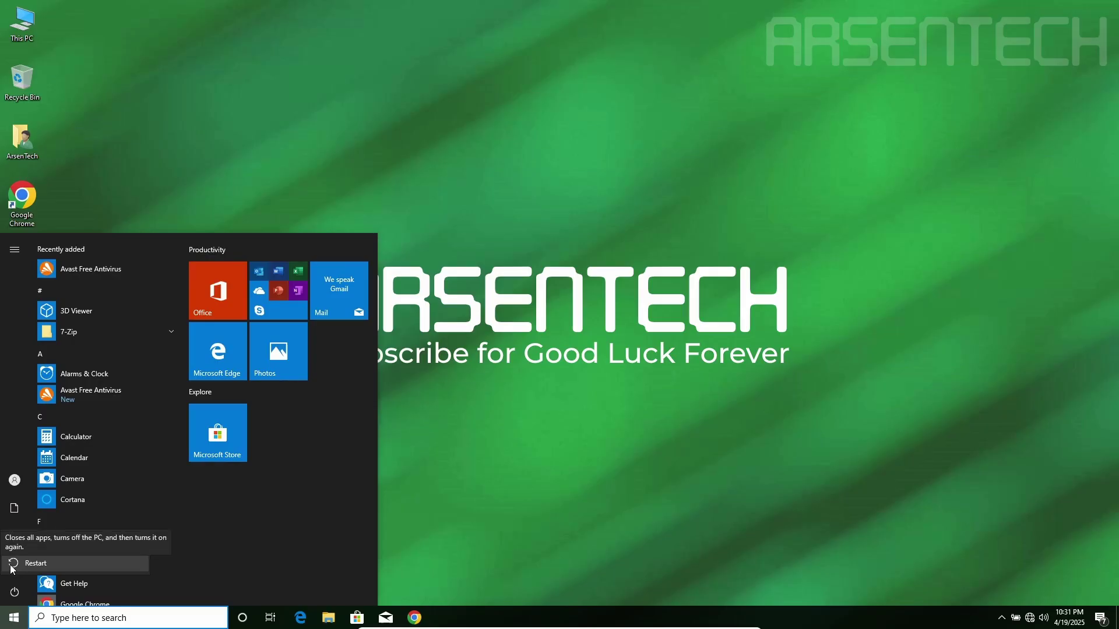
Step: Restart Windows from the Start menu power options
left_click(11, 568)
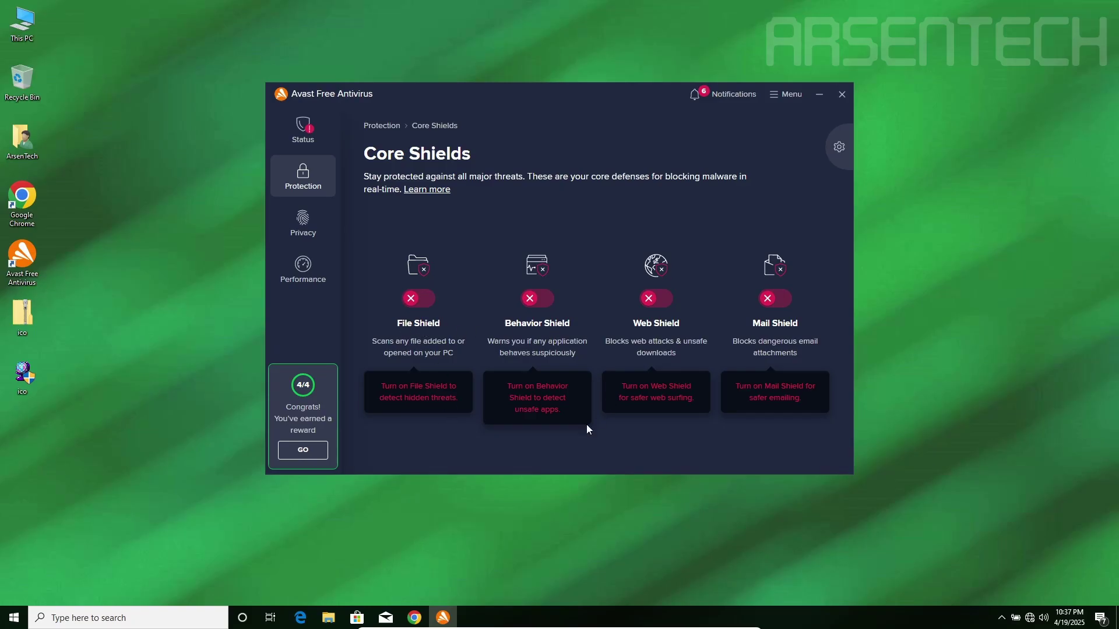
Step: Show Avast's Status page warning about disabled shields, nudging the window right and down
left_click(316, 125)
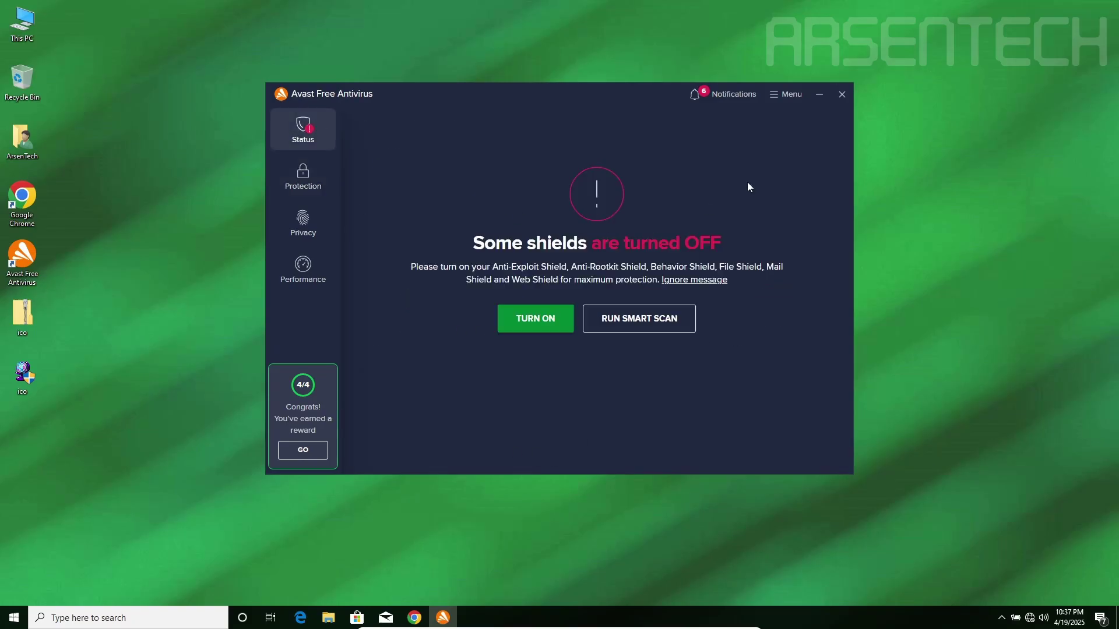
left_click_drag(526, 96, 577, 108)
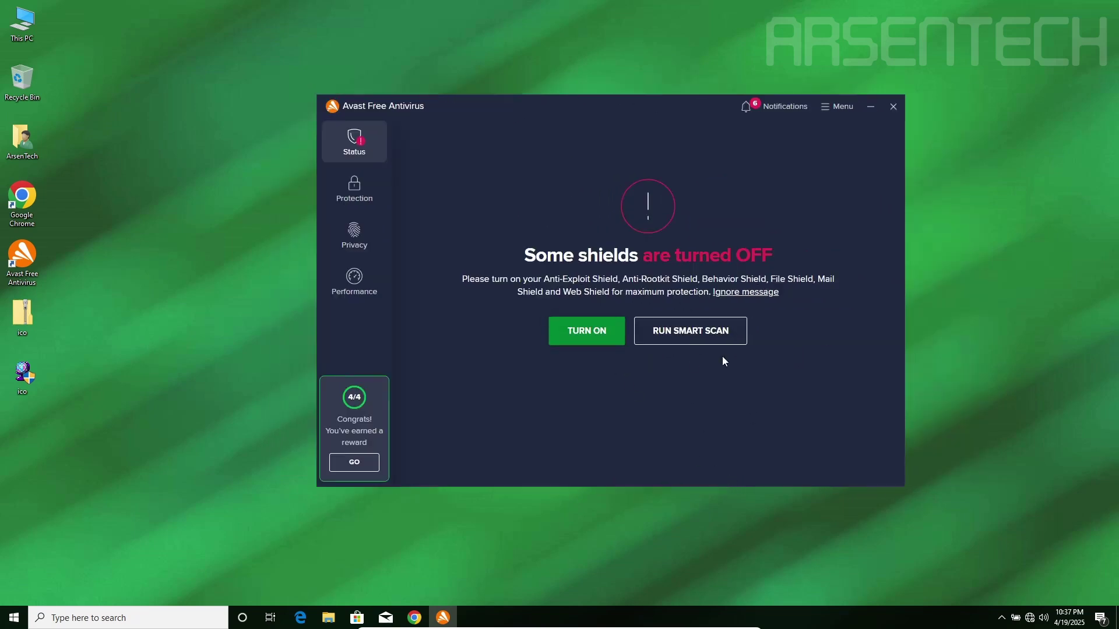
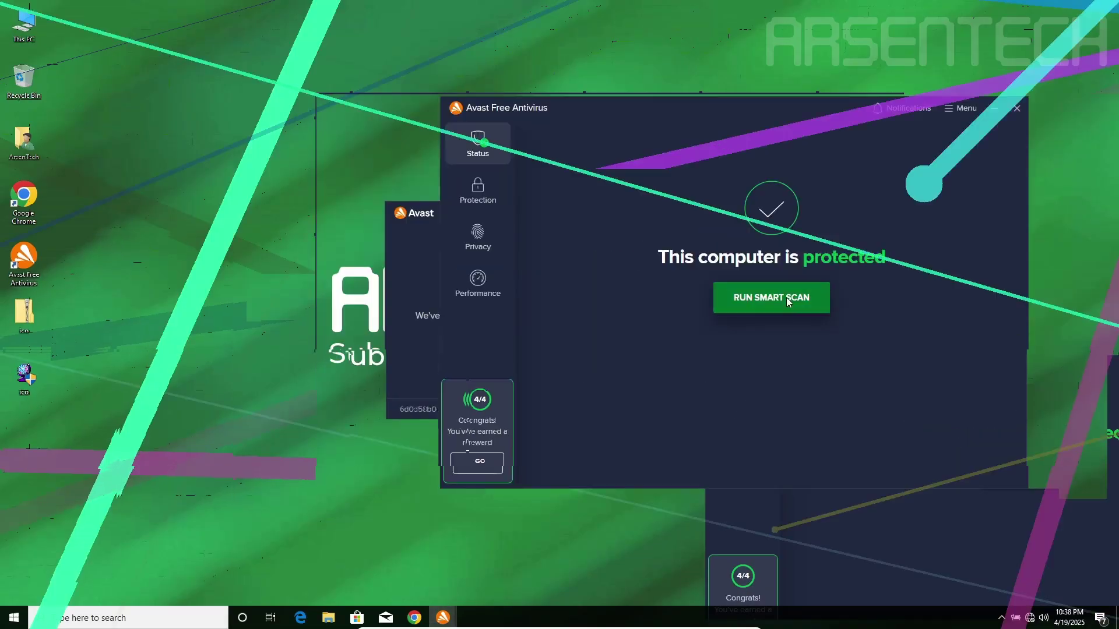
Step: Start a smart scan, quarantine the blocked bootrec.exe threat, and return to the scan window
left_click(786, 299)
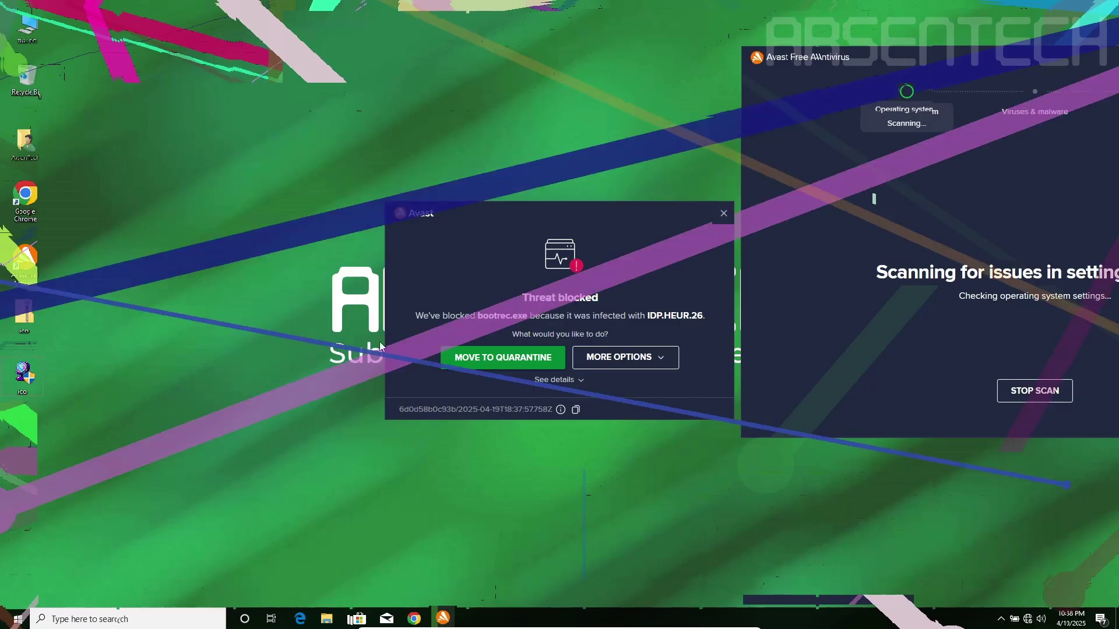
left_click(525, 355)
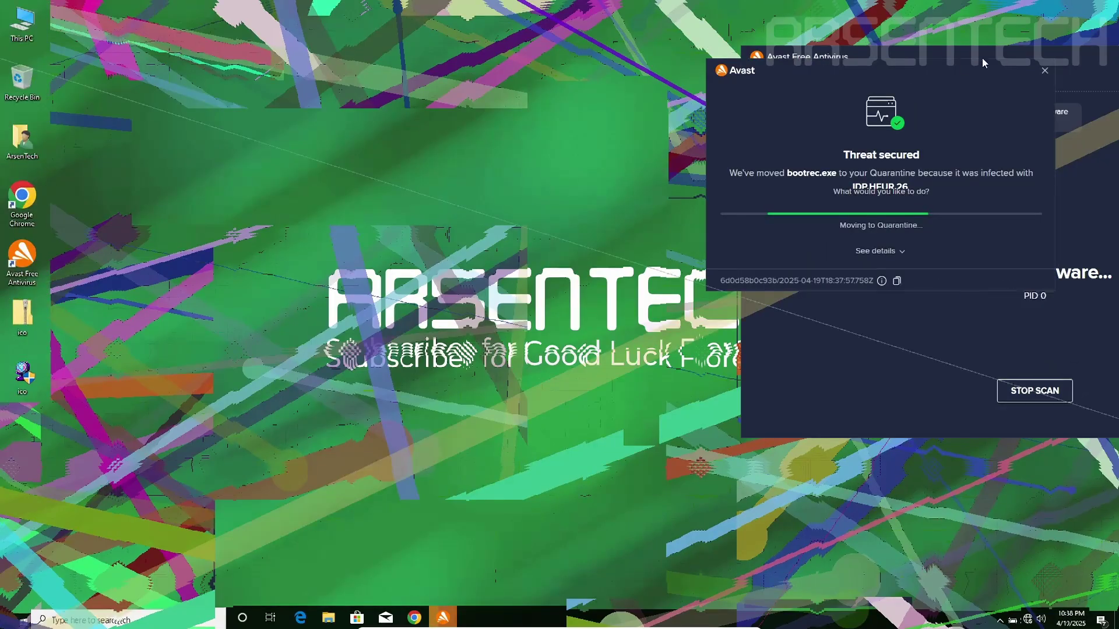
left_click(851, 355)
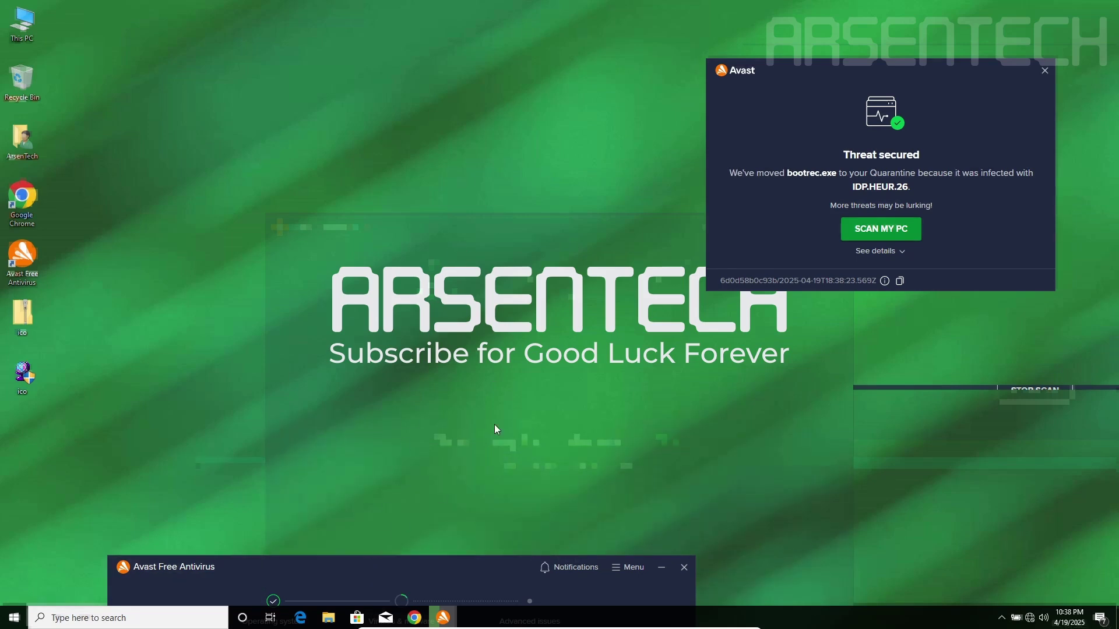
Step: Drag the Threat secured popup and main Avast window into view while the scan finishes
left_click(1046, 72)
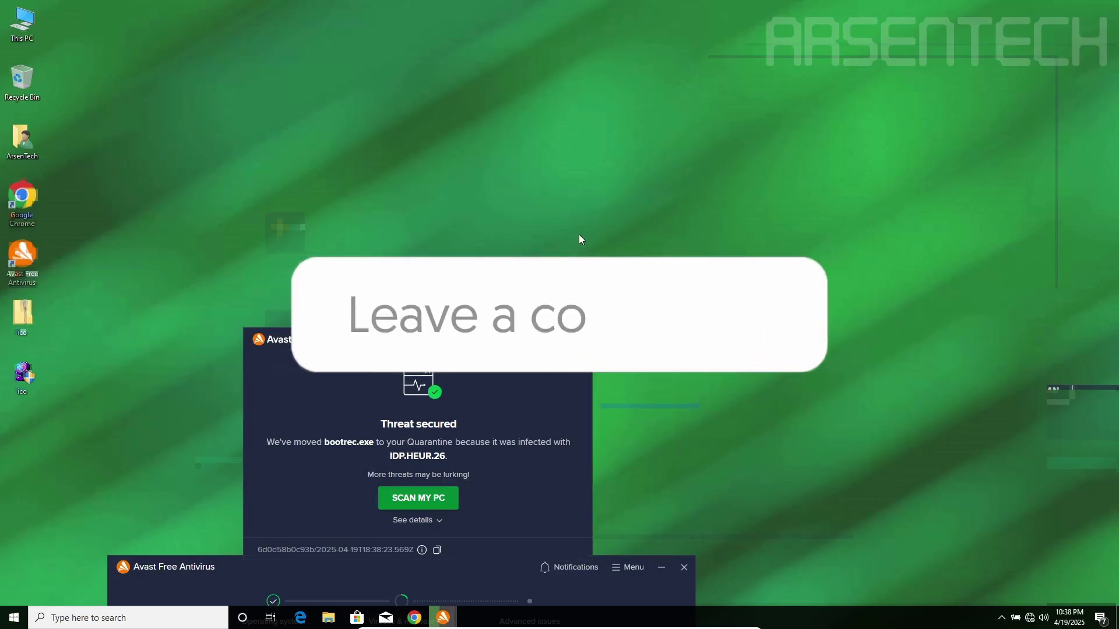
mouse_move(500, 627)
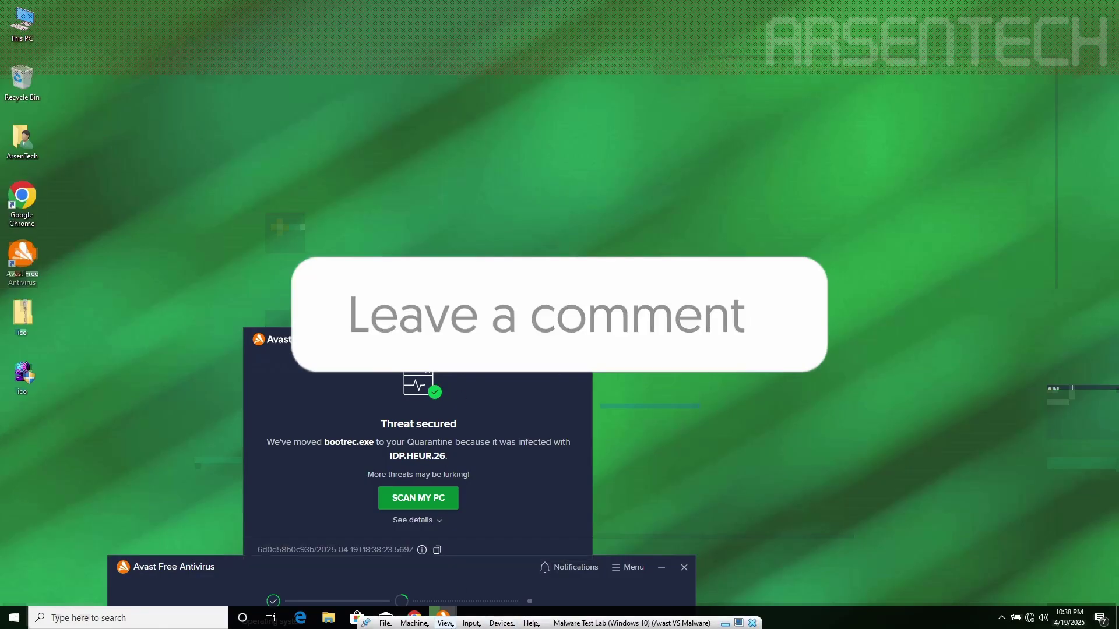
left_click(449, 626)
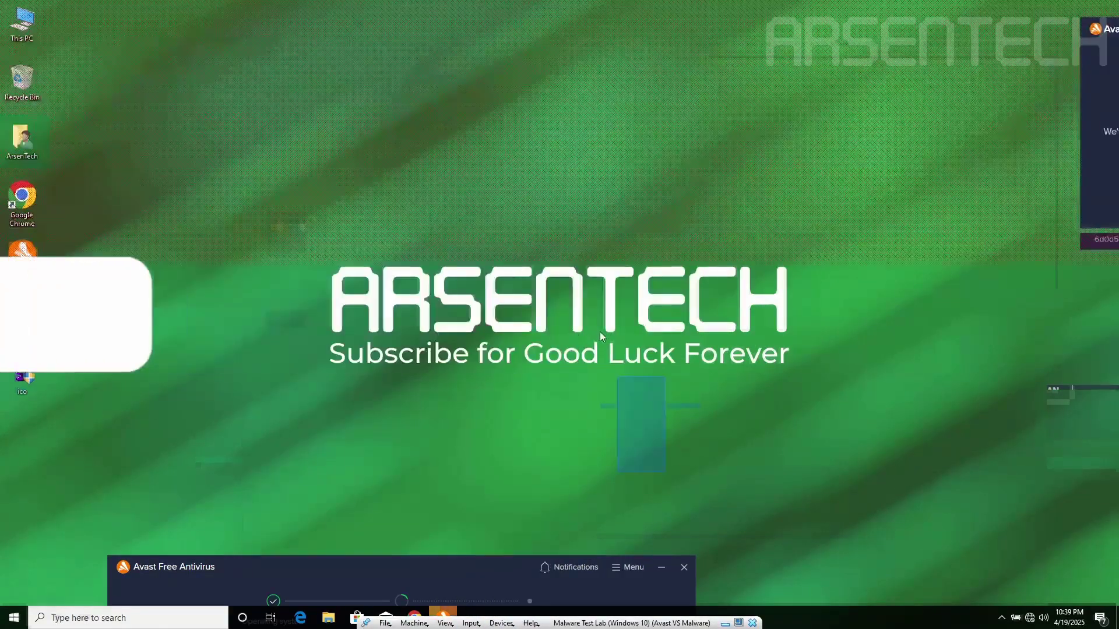
left_click_drag(1078, 326, 501, 205)
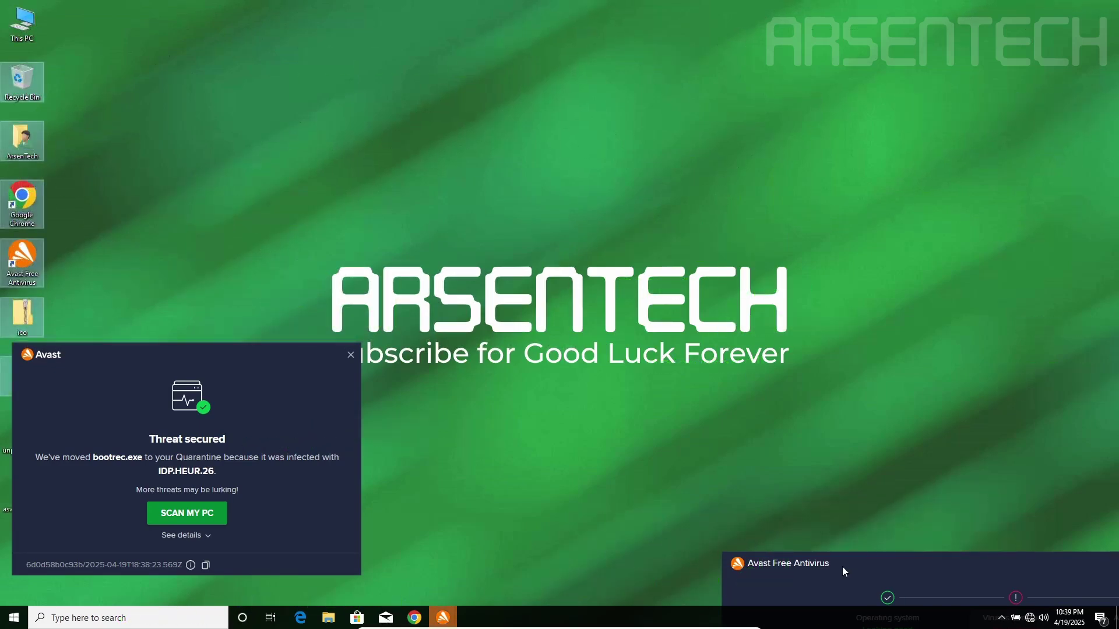
left_click_drag(159, 355, 271, 204)
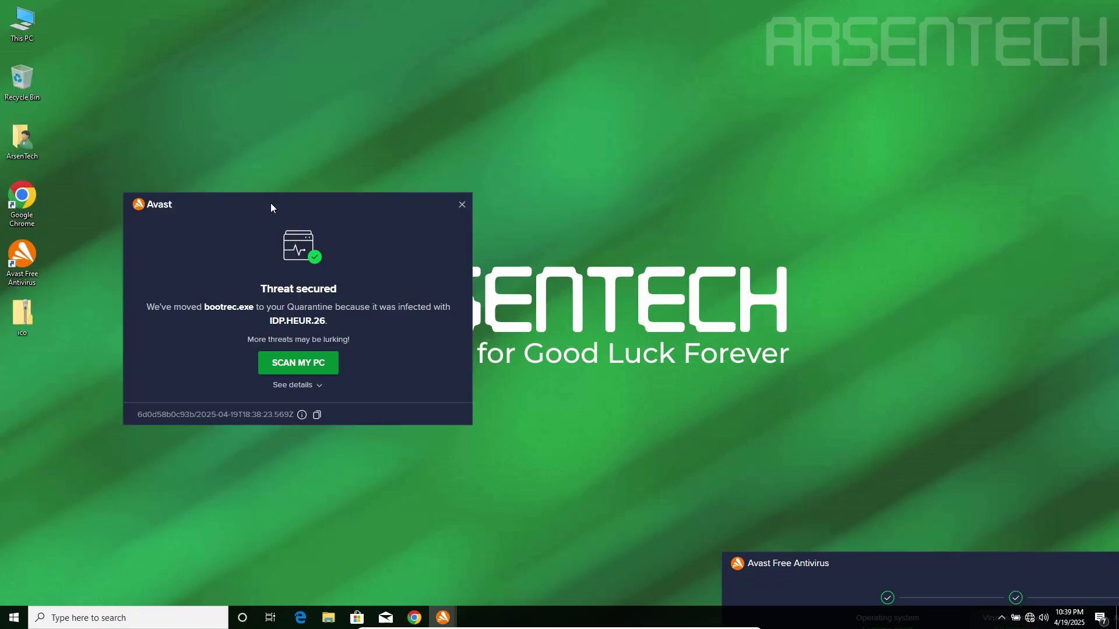
left_click_drag(865, 565, 569, 110)
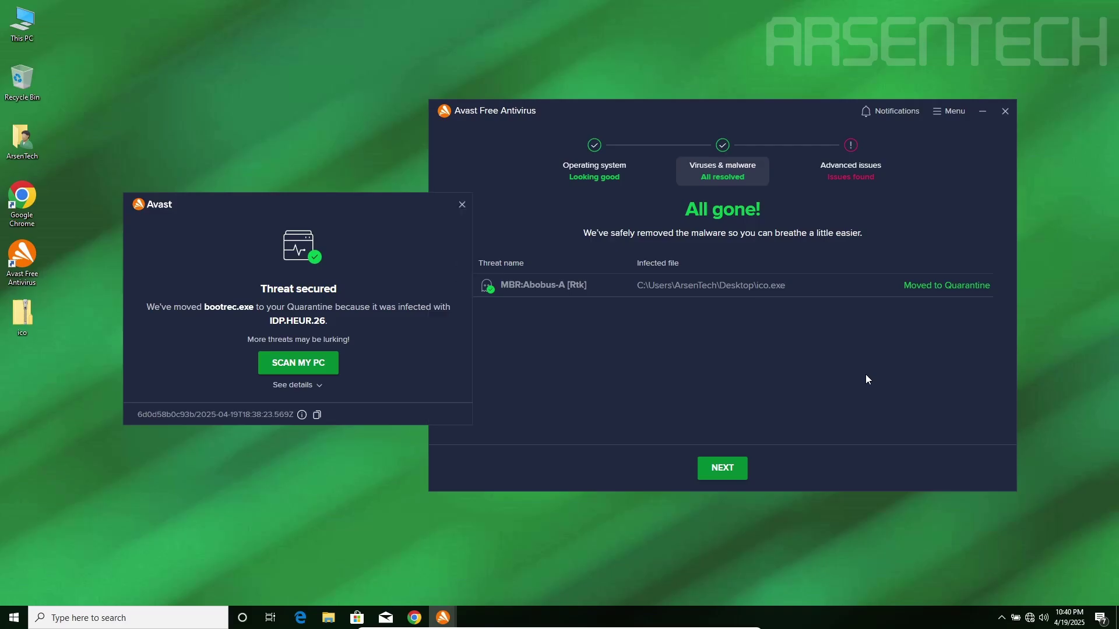
Step: Check the running Avast processes in Task Manager, then close it
key("ctrl+shift+Escape")
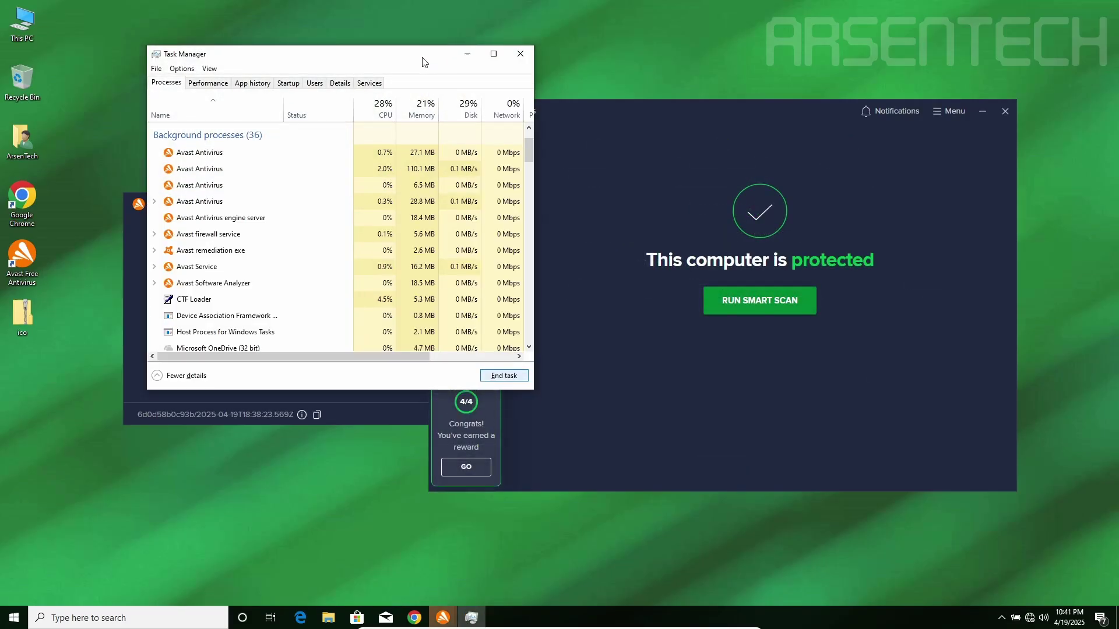
left_click(520, 53)
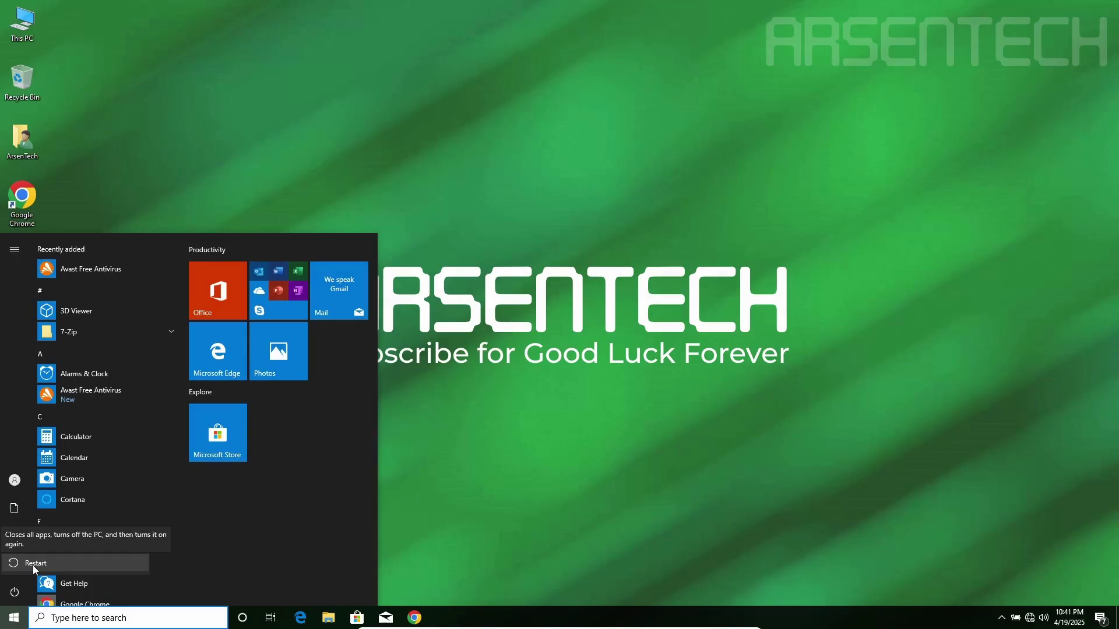
Step: Restart the VM, then move the Avast and ico desktop icons to the top-right corner
left_click(33, 565)
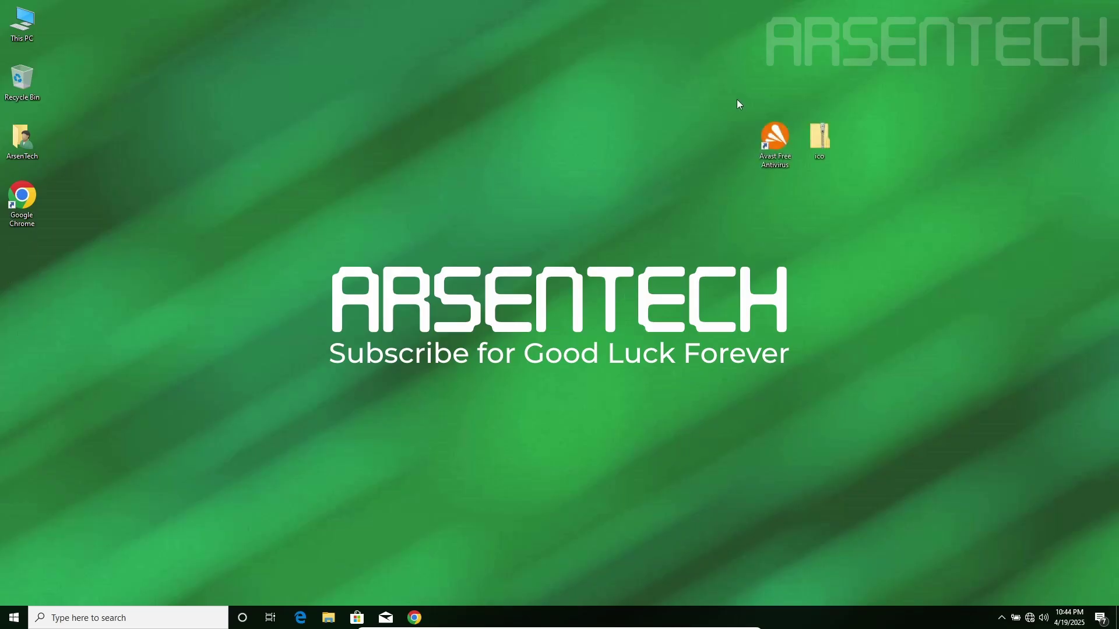
left_click_drag(742, 87, 880, 199)
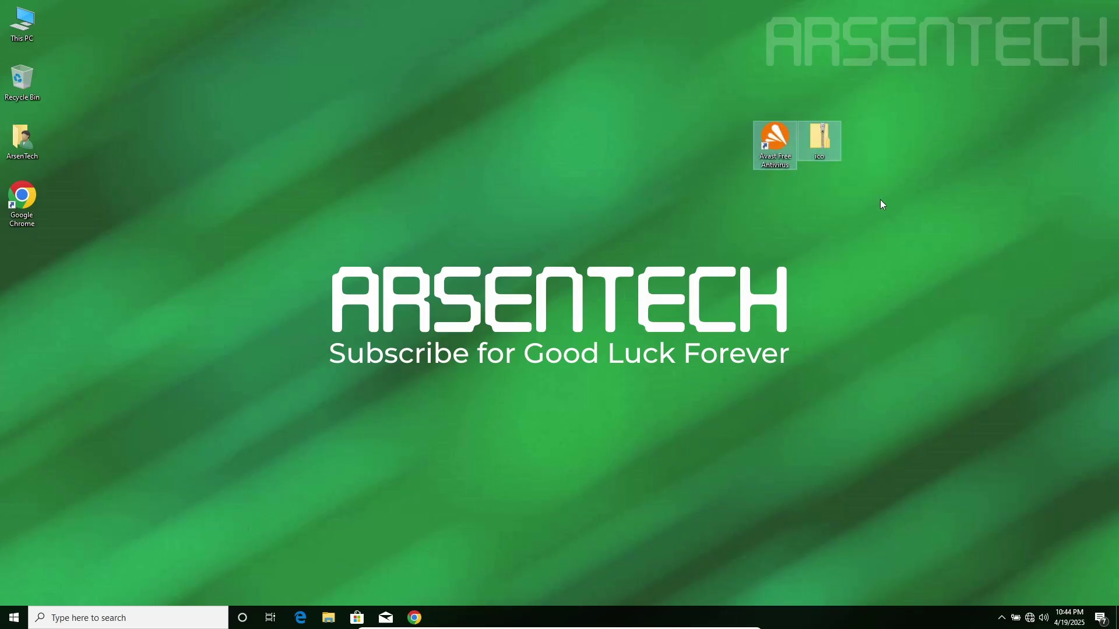
left_click(880, 200)
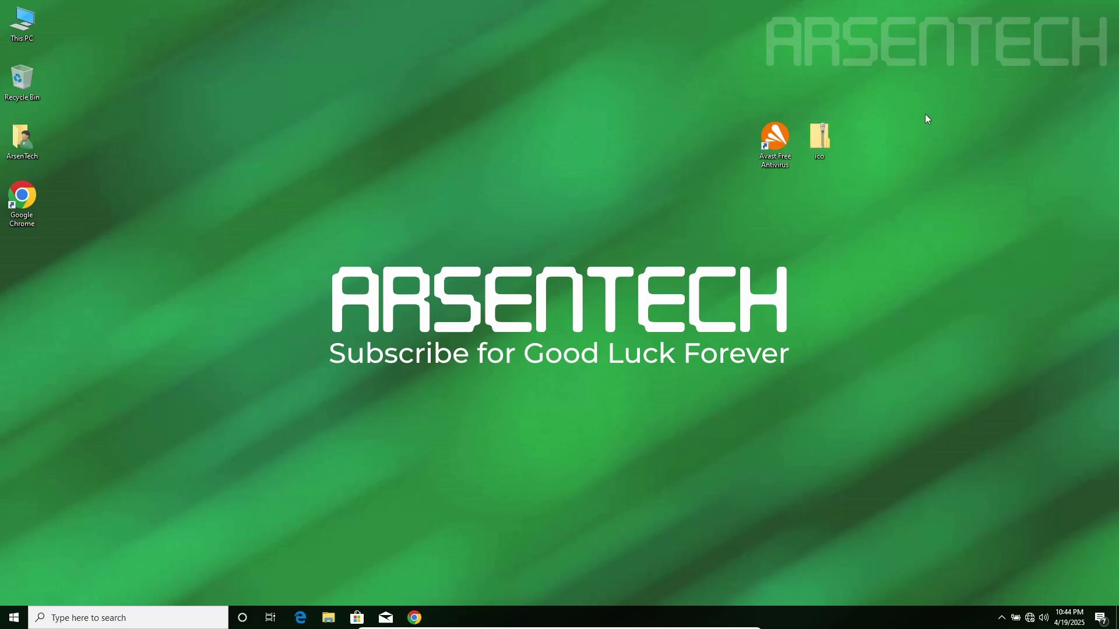
left_click_drag(925, 113, 711, 174)
left_click_drag(782, 161, 1049, 40)
left_click(959, 131)
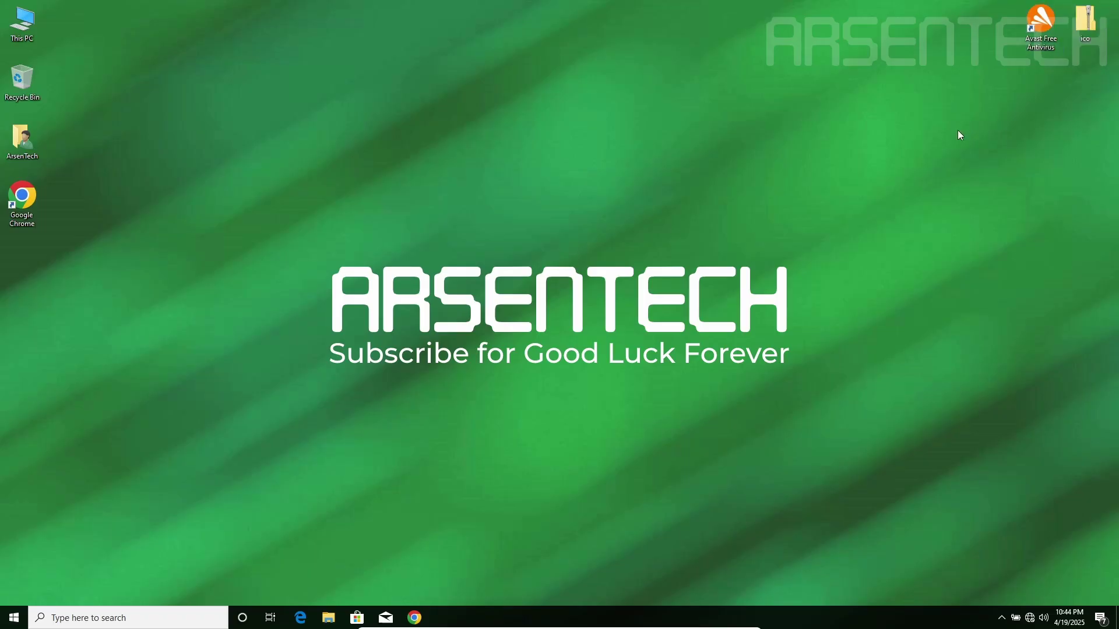